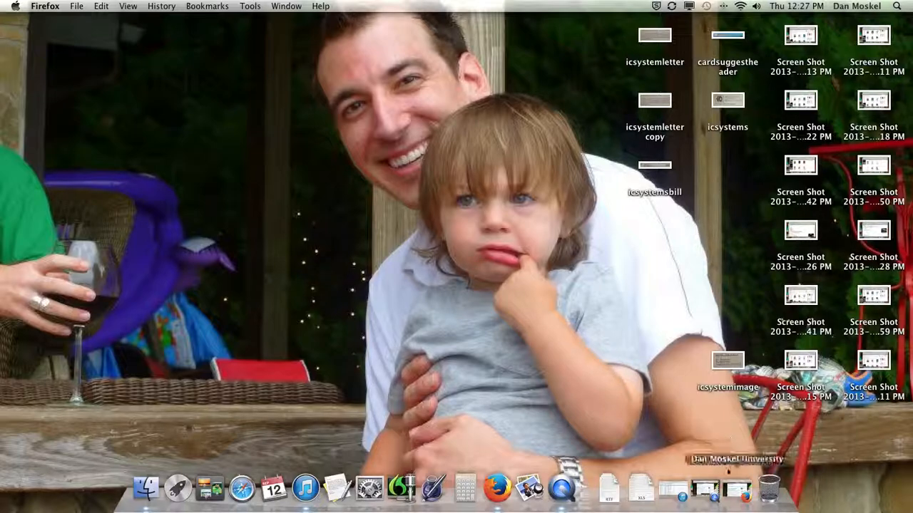
# Step: Switch to Firefox and examine the mental health counselor site's home page, including its navigation menu and sidebar page links
pyautogui.click(741, 489)
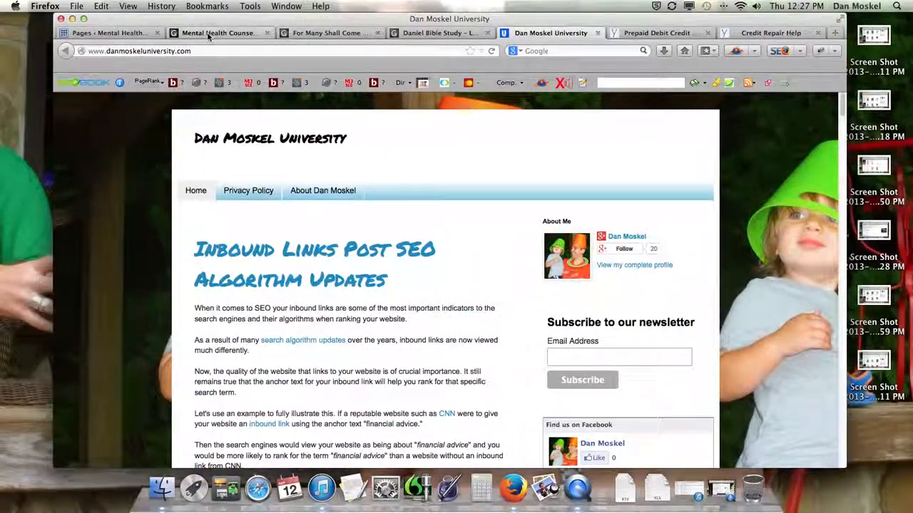
pyautogui.click(214, 33)
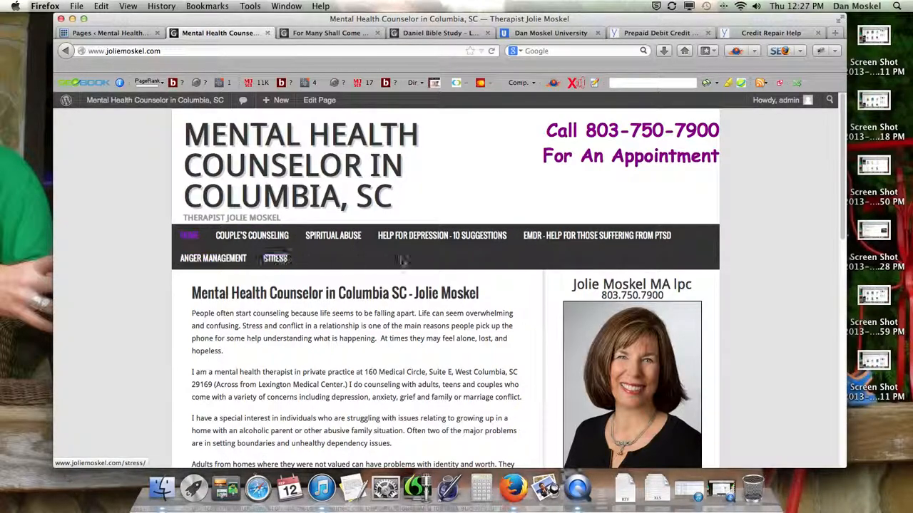
pyautogui.scroll(-5, 453, 262)
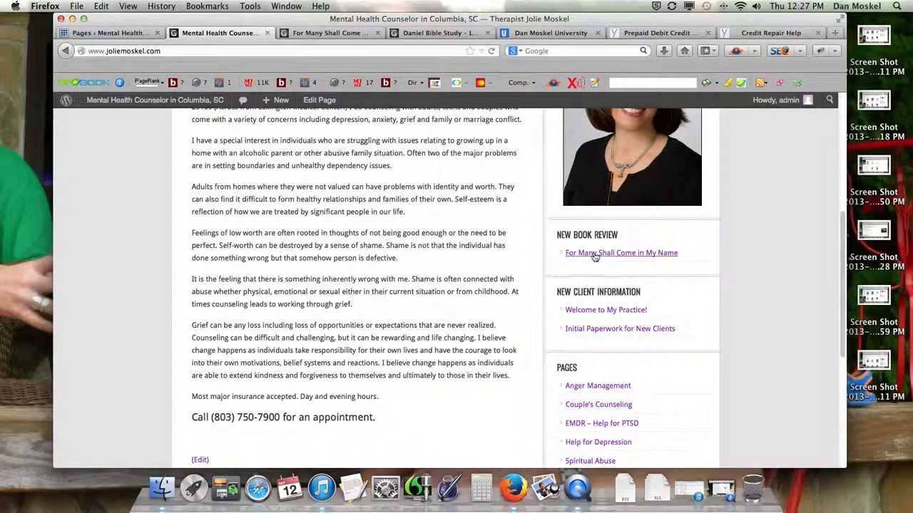
pyautogui.scroll(-4, 604, 266)
pyautogui.scroll(-2, 605, 266)
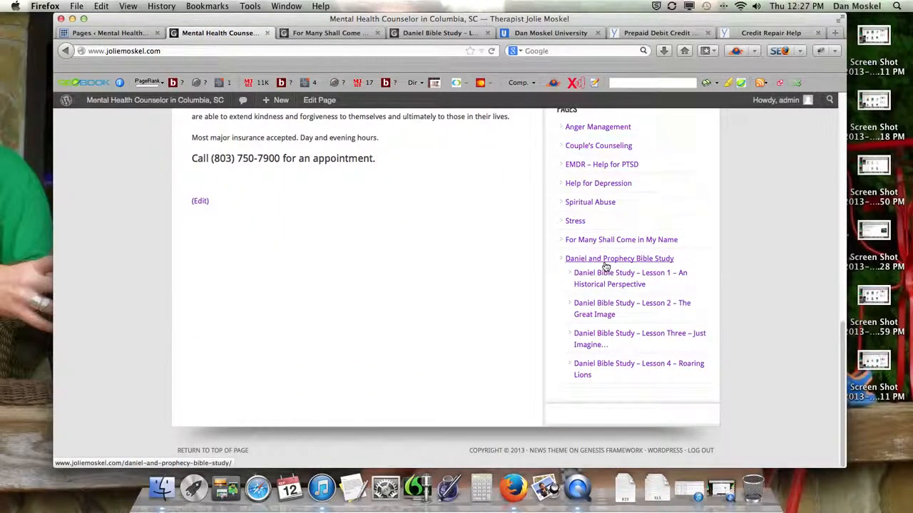
pyautogui.scroll(10, 603, 266)
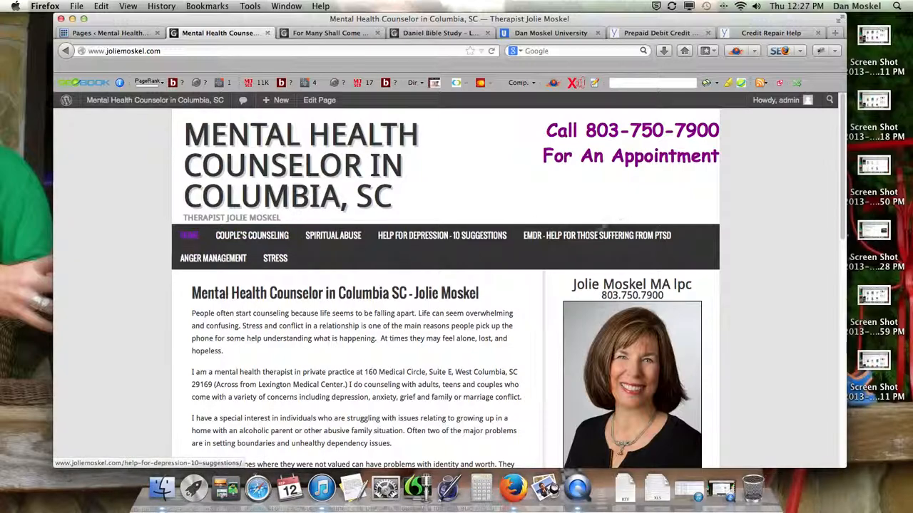
# Step: Show the Collection Agencies category on the Credit Help site and highlight its full web address
pyautogui.click(661, 33)
pyautogui.click(249, 229)
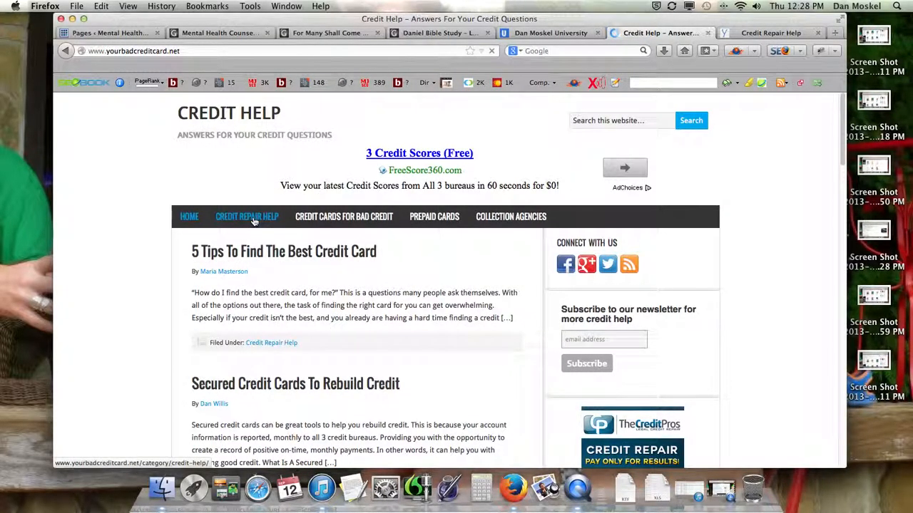
pyautogui.click(509, 220)
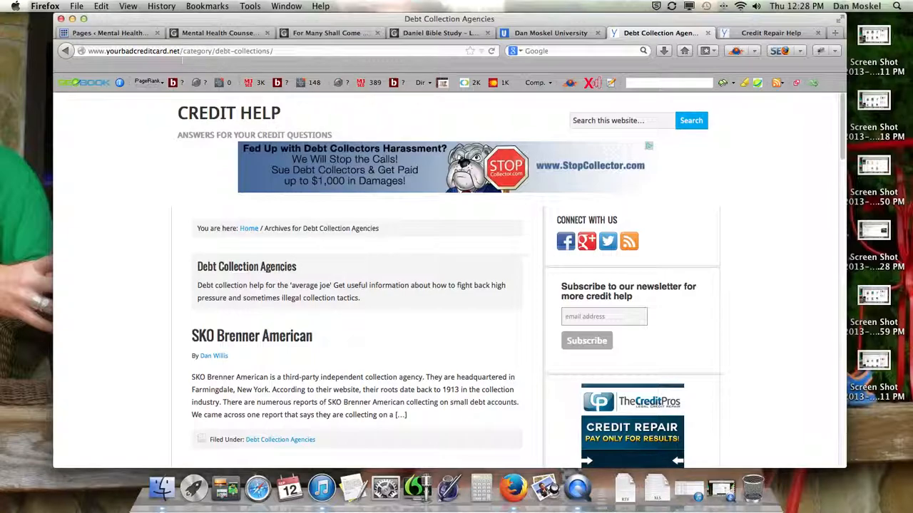
pyautogui.moveTo(91, 50); pyautogui.dragTo(276, 51)
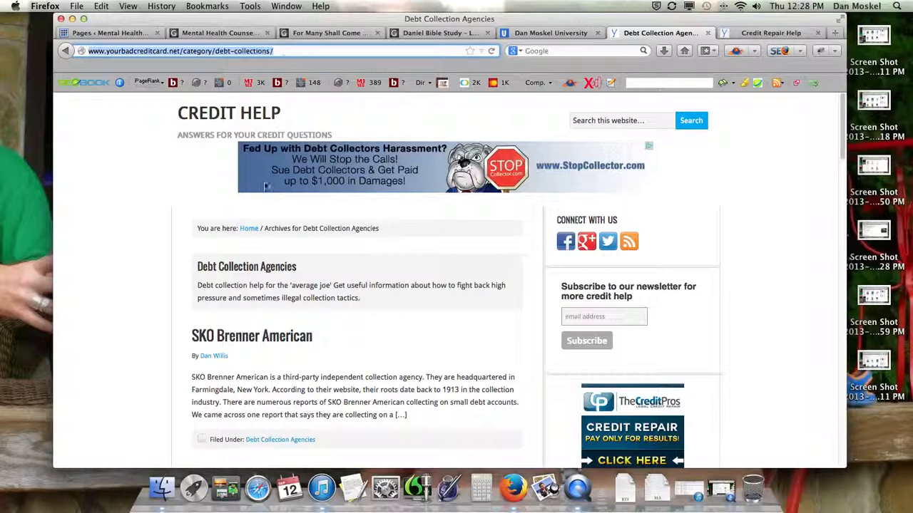
# Step: Look through the posts in the Debt Collection Agencies archive down to the page numbers, and return to the site's home page
pyautogui.scroll(-5, 256, 204)
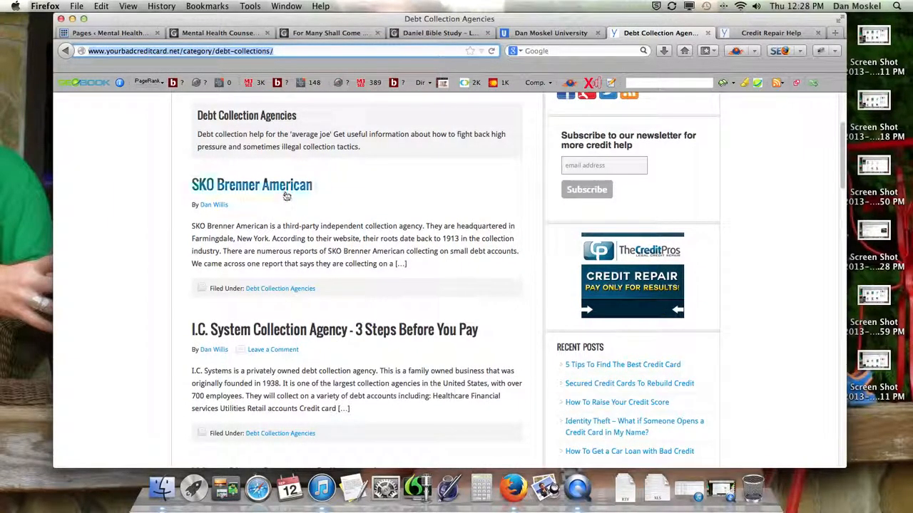
pyautogui.scroll(-3, 350, 338)
pyautogui.scroll(-15, 350, 343)
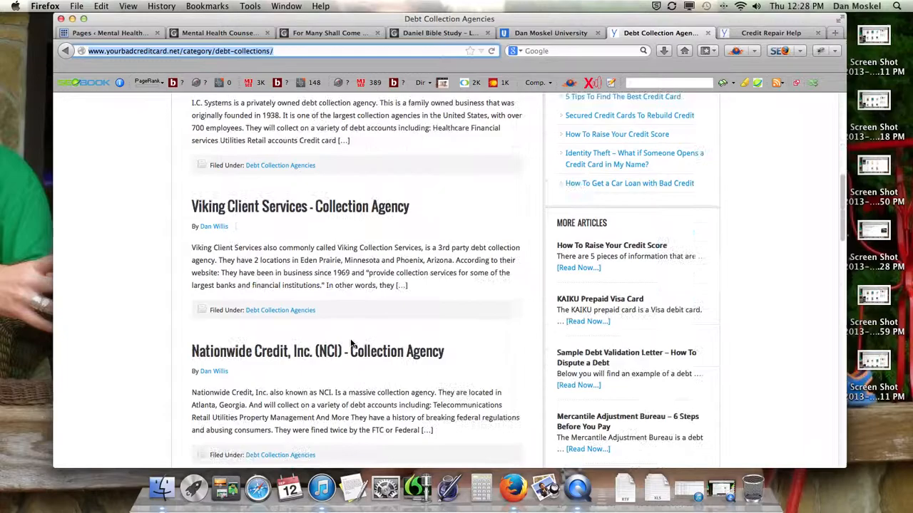
pyautogui.scroll(-15, 350, 340)
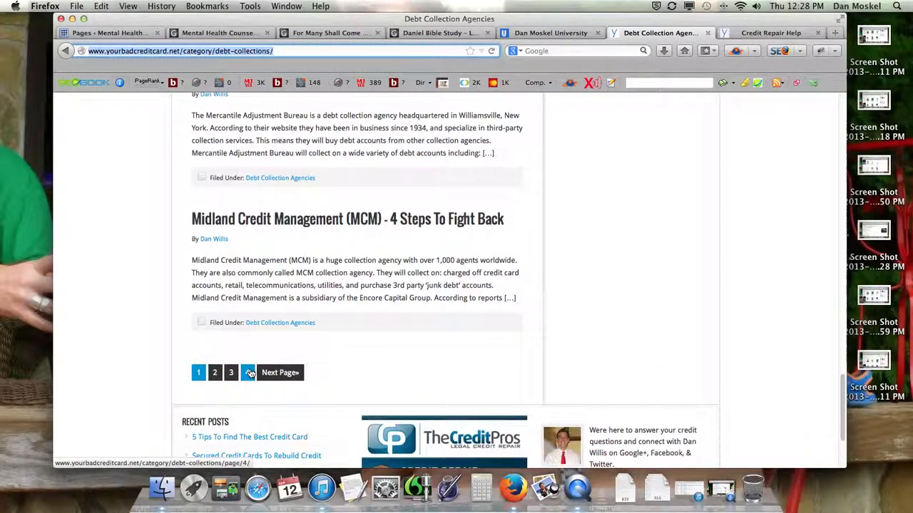
pyautogui.scroll(1, 360, 226)
pyautogui.scroll(20, 360, 226)
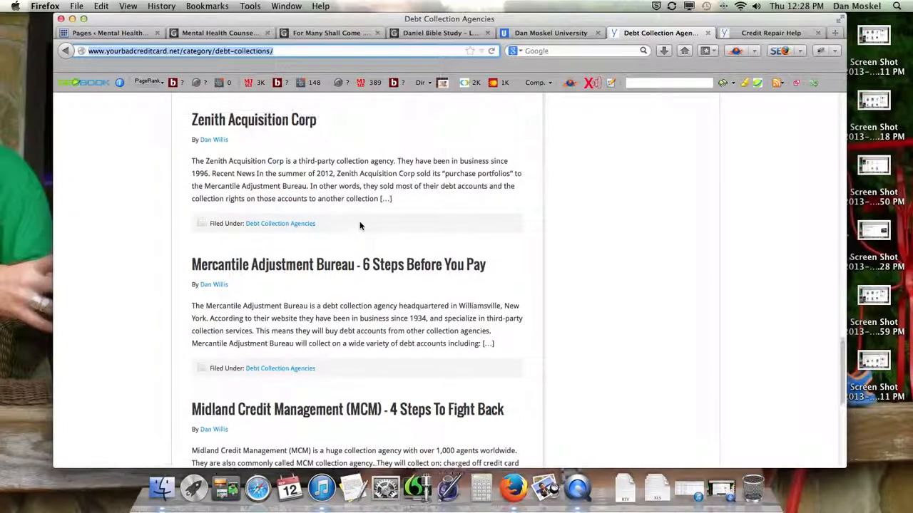
pyautogui.scroll(6, 360, 226)
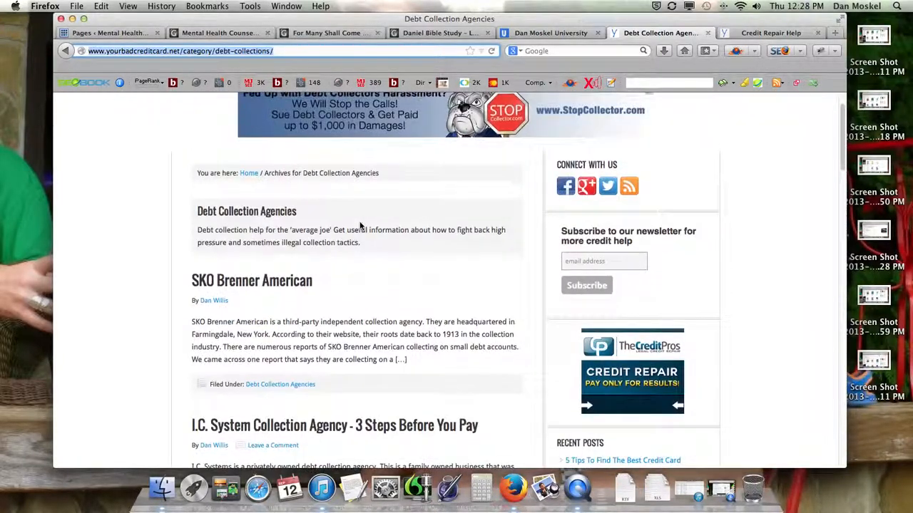
pyautogui.scroll(3, 361, 226)
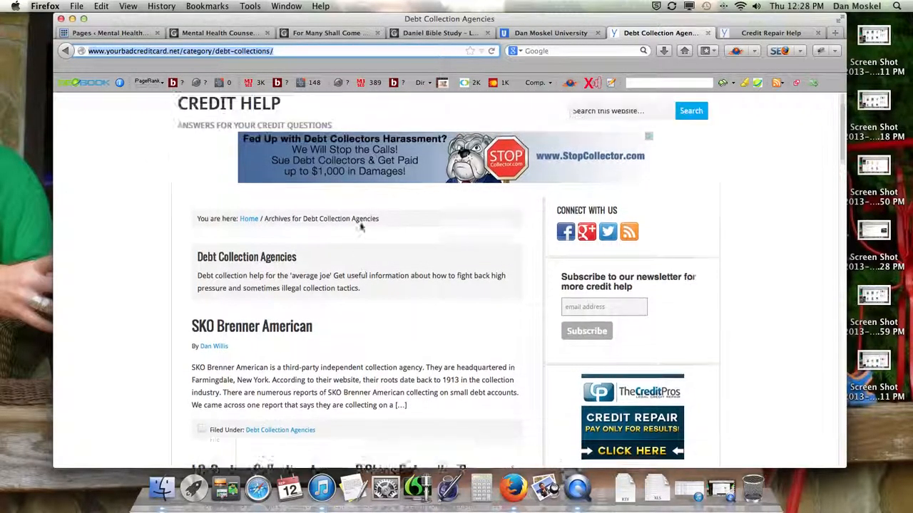
pyautogui.click(251, 229)
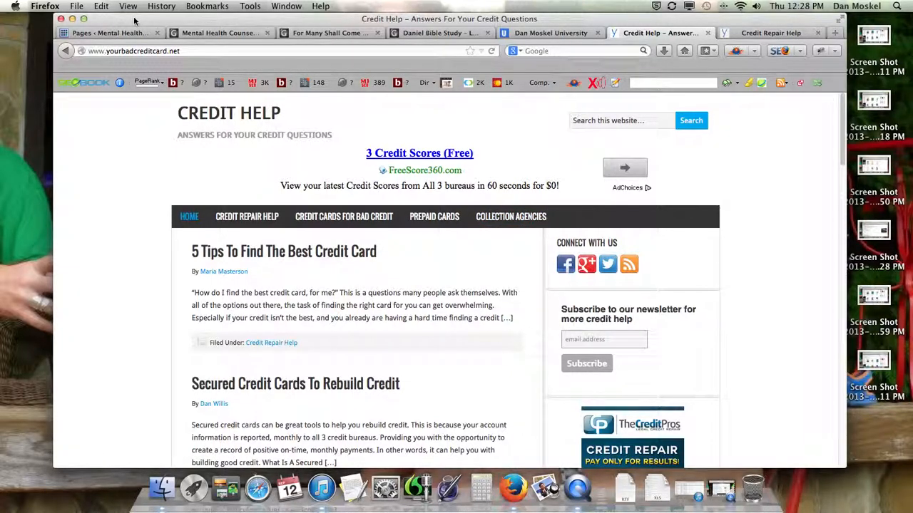
# Step: Compare the counselor site's home page with the Pages list in its WordPress admin
pyautogui.click(229, 34)
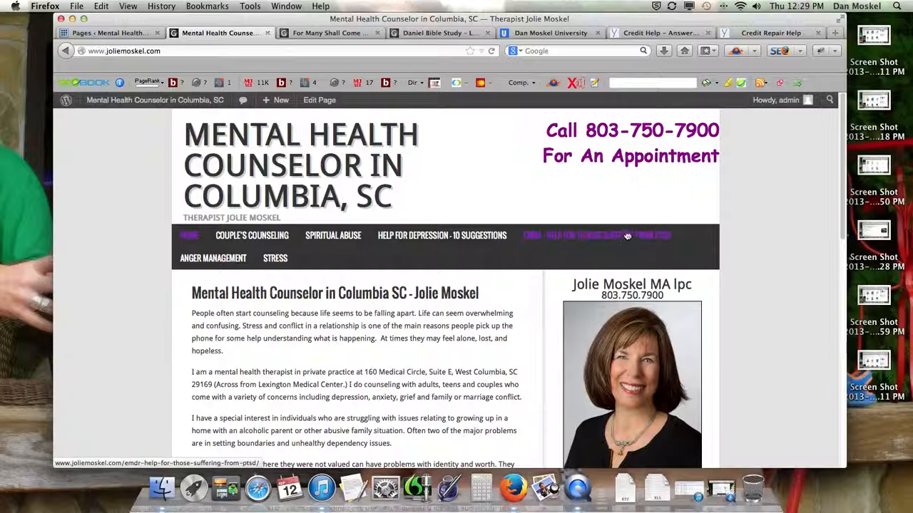
pyautogui.click(113, 35)
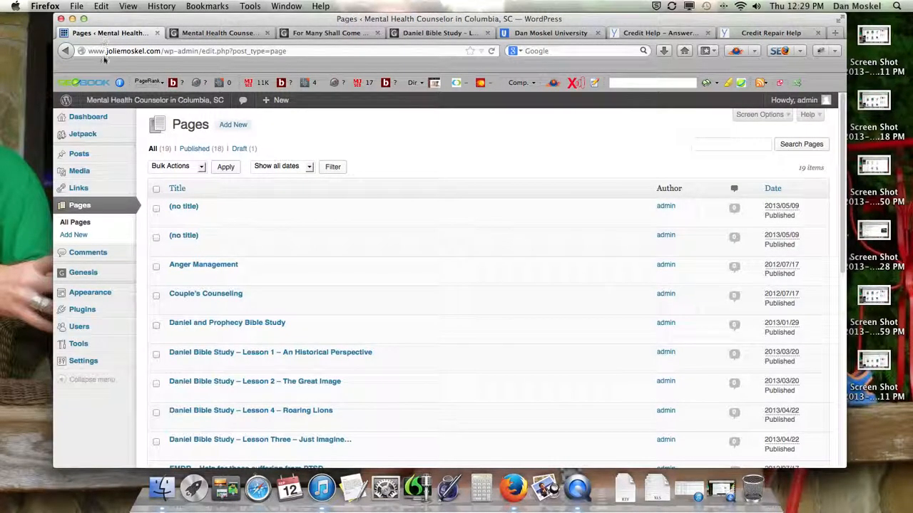
pyautogui.press('super+Tab')
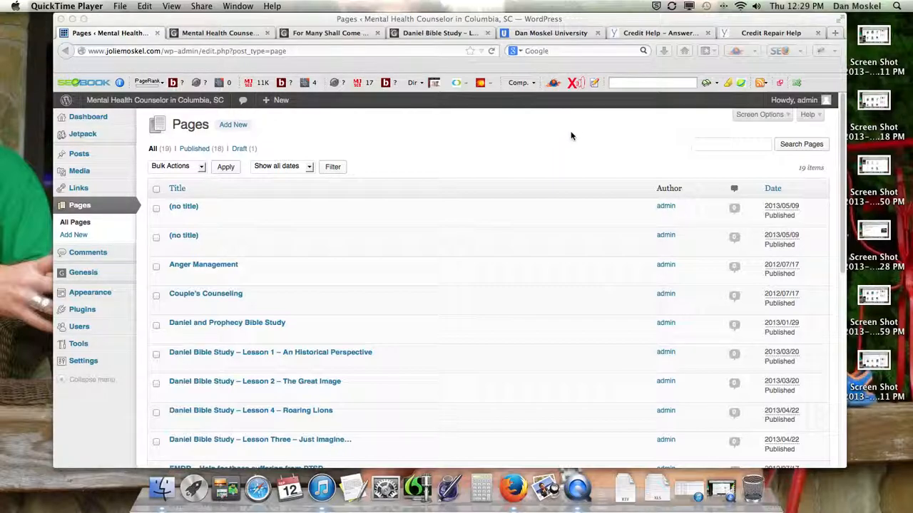
pyautogui.click(236, 33)
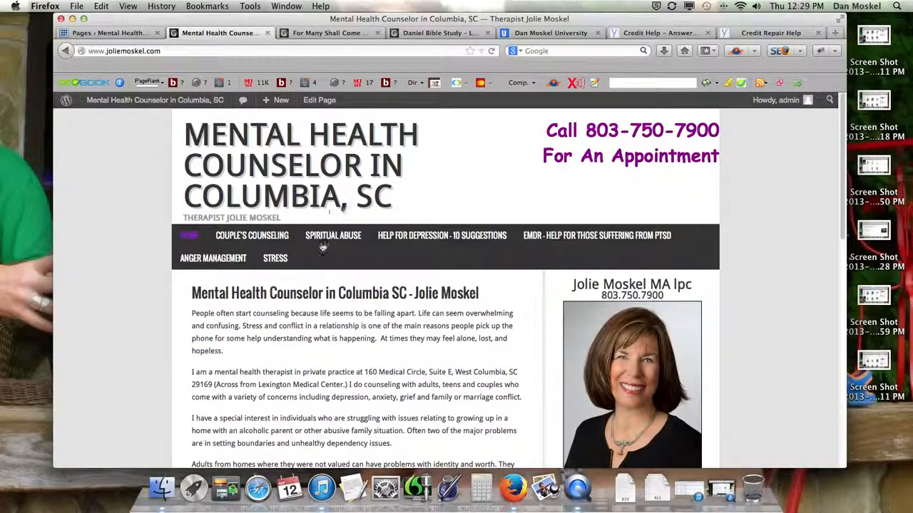
pyautogui.click(125, 34)
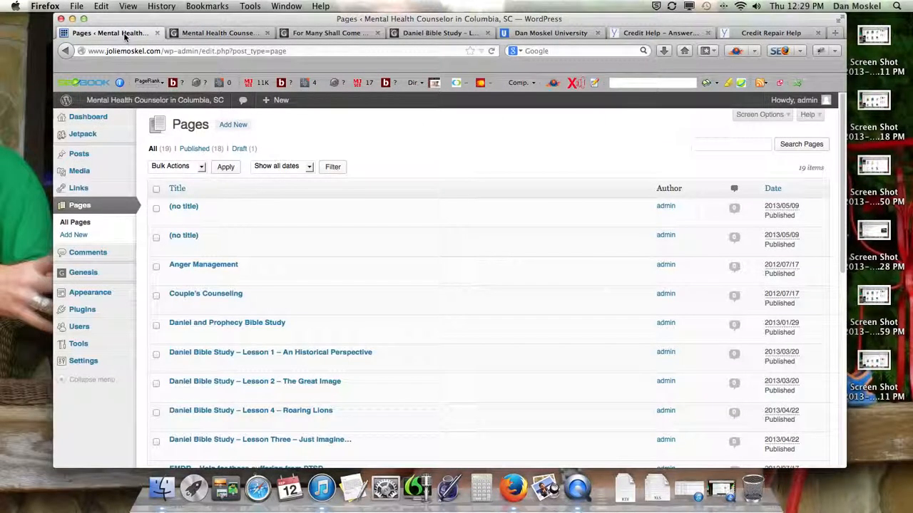
# Step: Bring up the post categories in the WordPress admin and name a new category "Schedule an Appointment"
pyautogui.moveTo(84, 155)
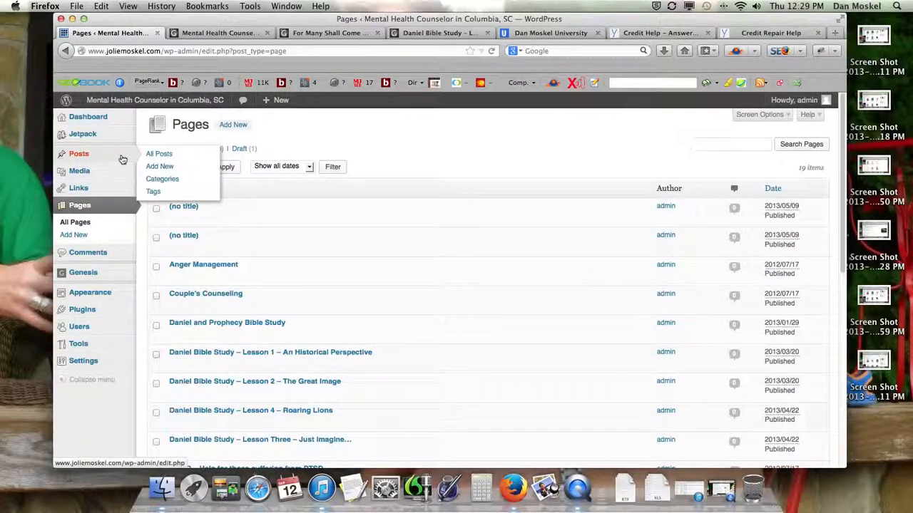
pyautogui.click(169, 181)
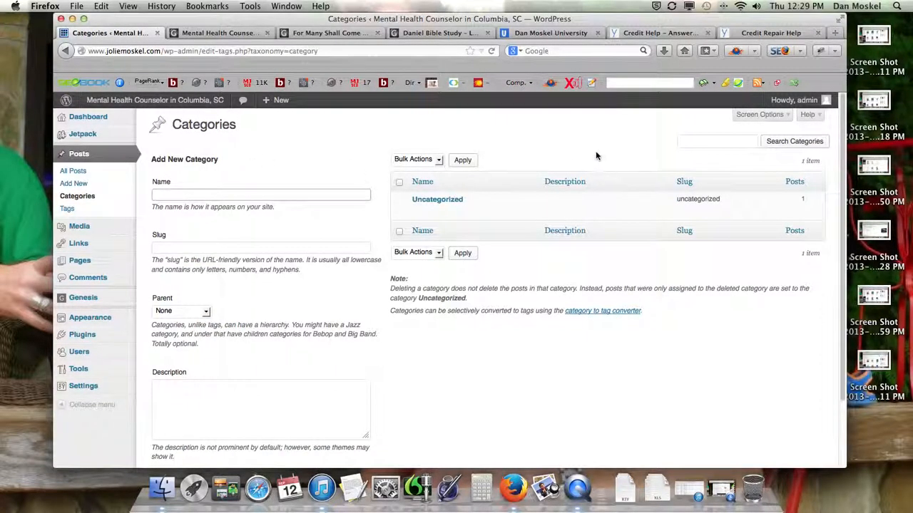
pyautogui.press('super+Tab')
pyautogui.click(303, 197)
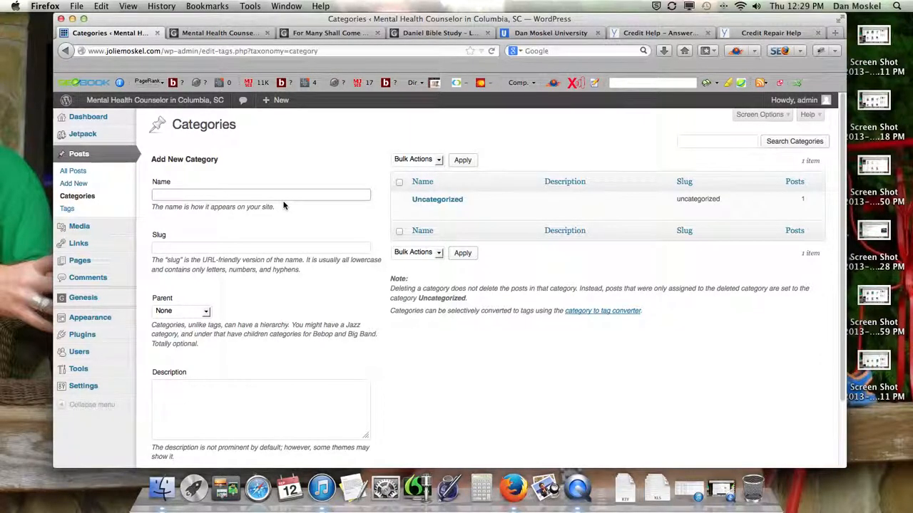
pyautogui.write('M')
pyautogui.write('chedule an Appointment')
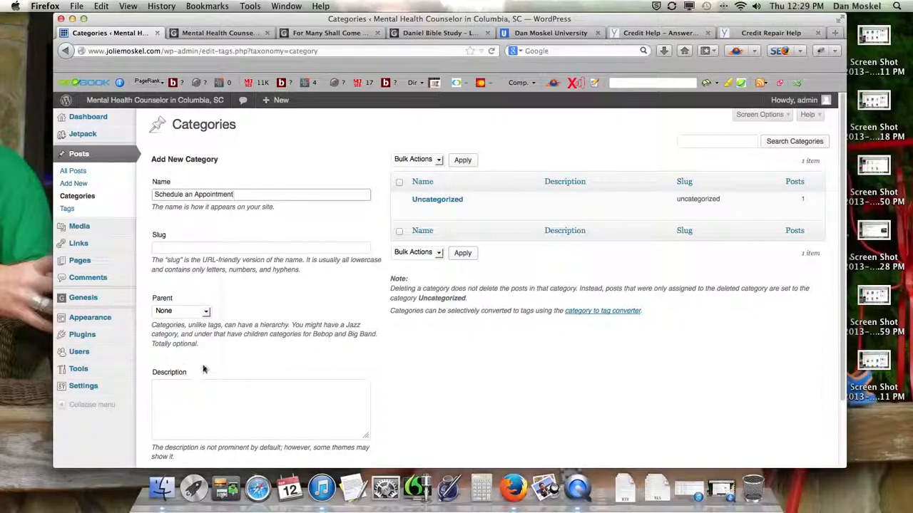
# Step: Check how the first page of the Credit Repair Help category on the Credit Help site presents its description
pyautogui.click(226, 393)
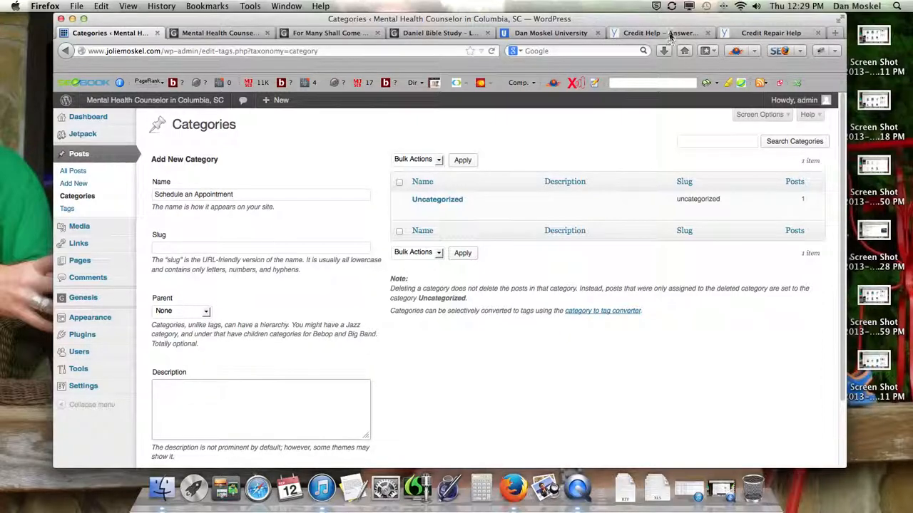
pyautogui.click(770, 32)
pyautogui.scroll(5, 202, 320)
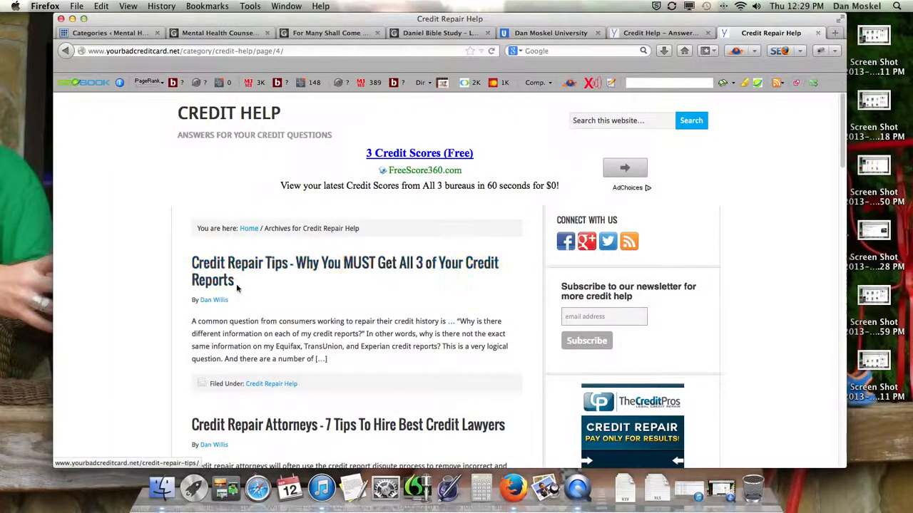
pyautogui.scroll(-10, 238, 288)
pyautogui.click(268, 239)
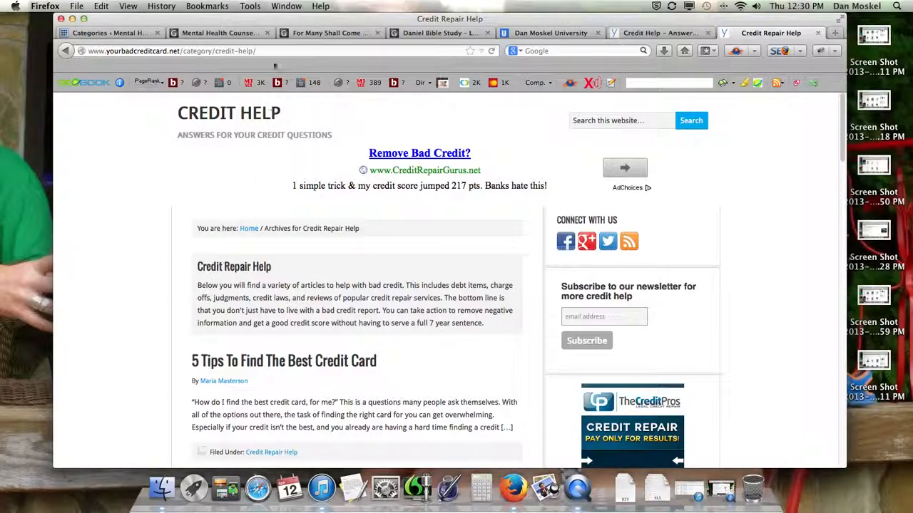
# Step: Add the "Schedule an Appointment" category with no parent and an empty description
pyautogui.click(125, 34)
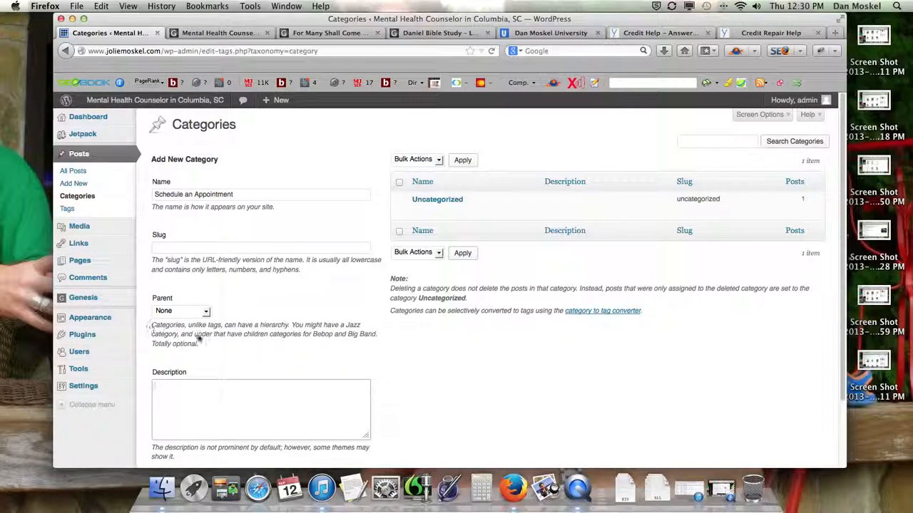
pyautogui.scroll(-3, 258, 341)
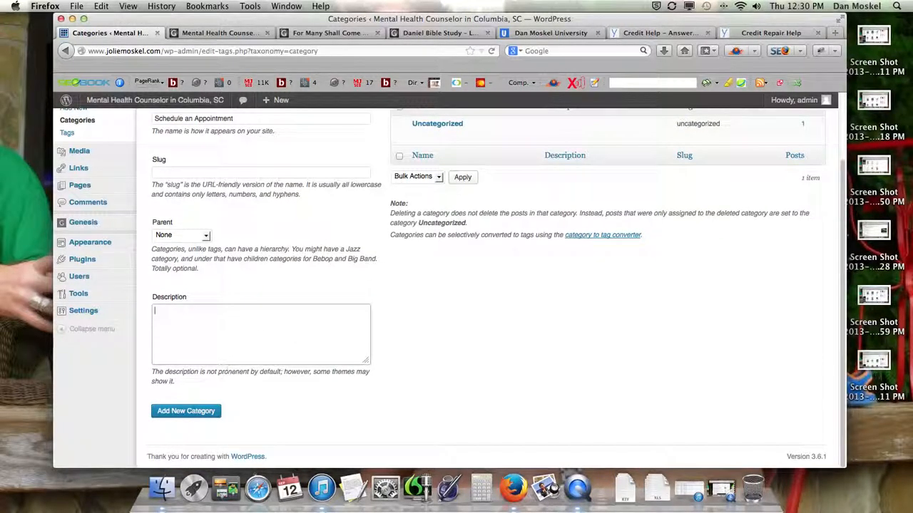
pyautogui.click(210, 413)
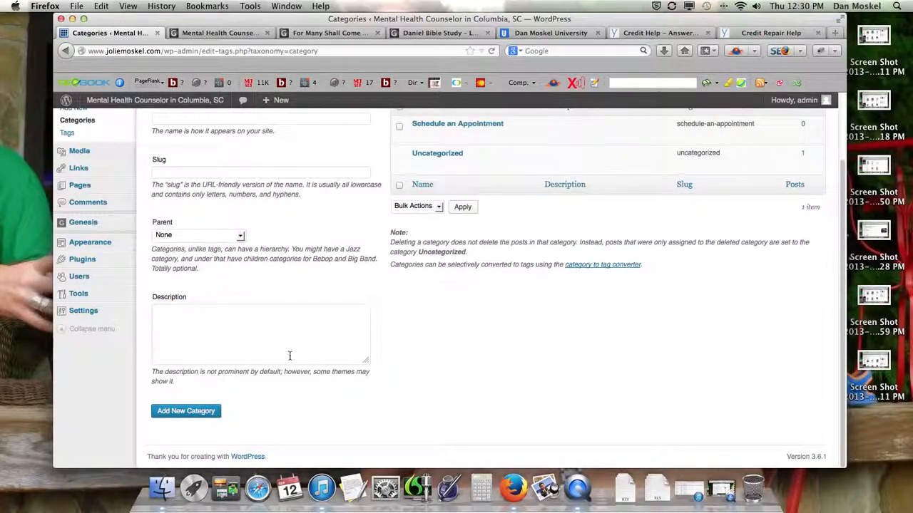
pyautogui.scroll(3, 339, 308)
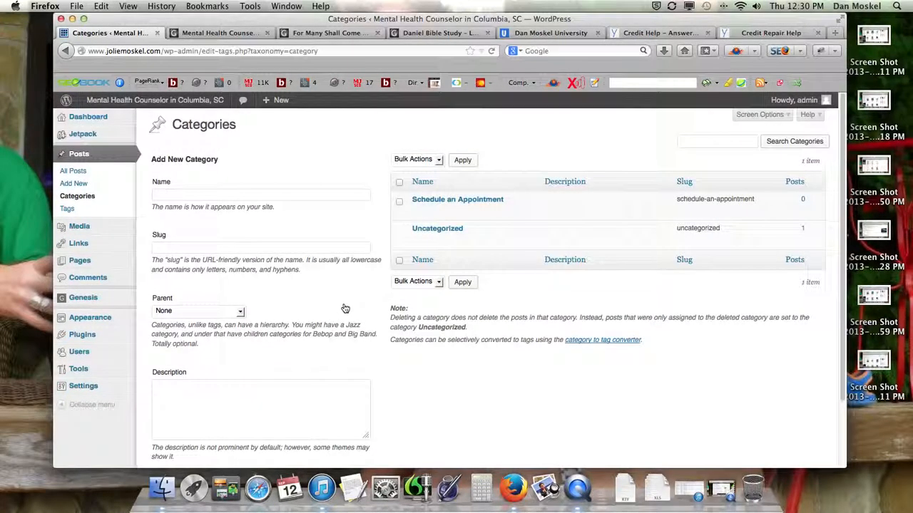
# Step: Add another post category named "Depression Help" with no parent and an empty description
pyautogui.click(195, 194)
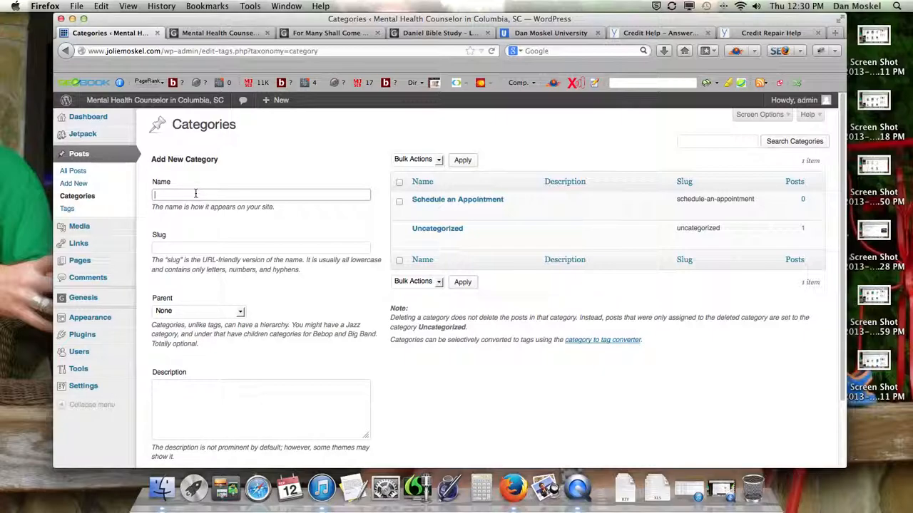
pyautogui.write('Depression Help')
pyautogui.scroll(-3, 181, 347)
pyautogui.click(198, 413)
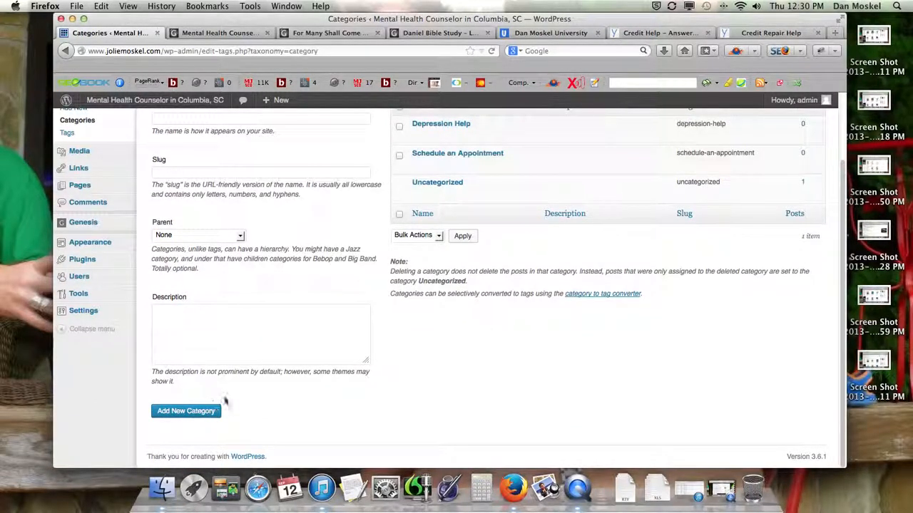
pyautogui.scroll(3, 366, 355)
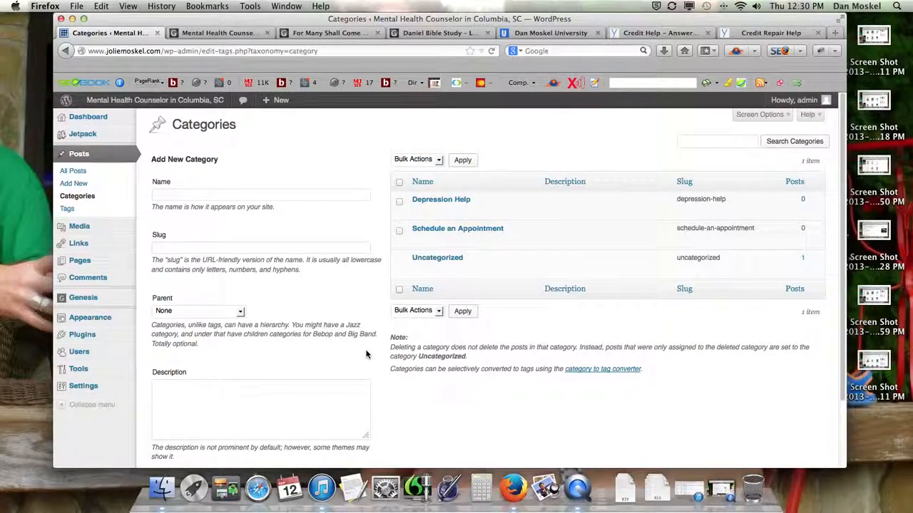
pyautogui.moveTo(450, 209)
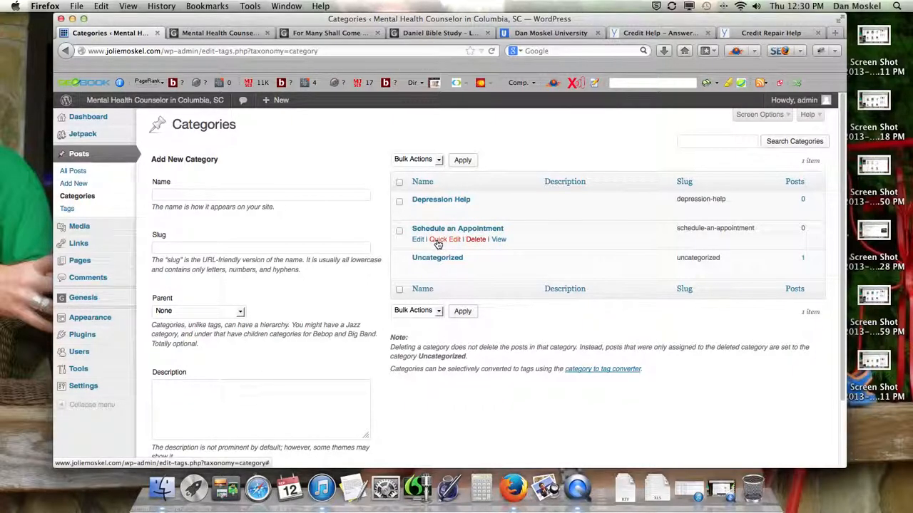
# Step: Add a post category named "Couple's Counseling" with no parent and an empty description
pyautogui.click(282, 195)
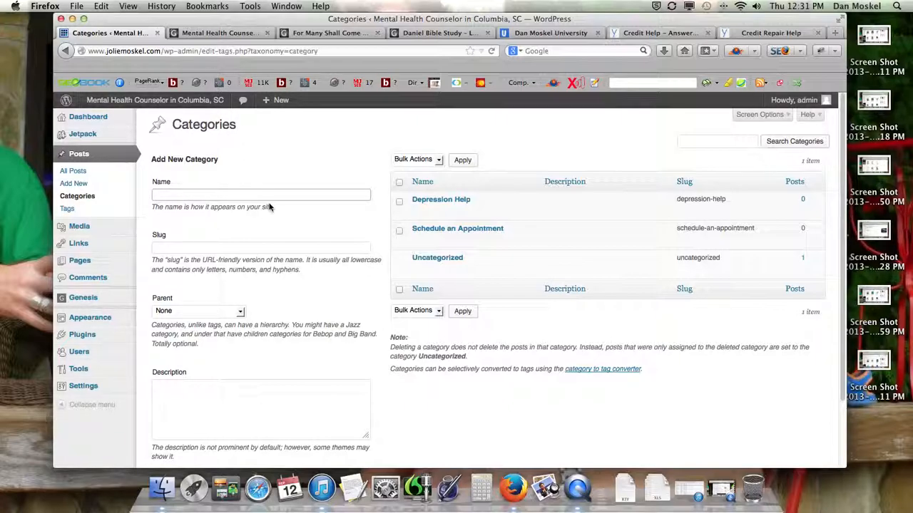
pyautogui.write("Couple's Counseling")
pyautogui.scroll(-3, 272, 228)
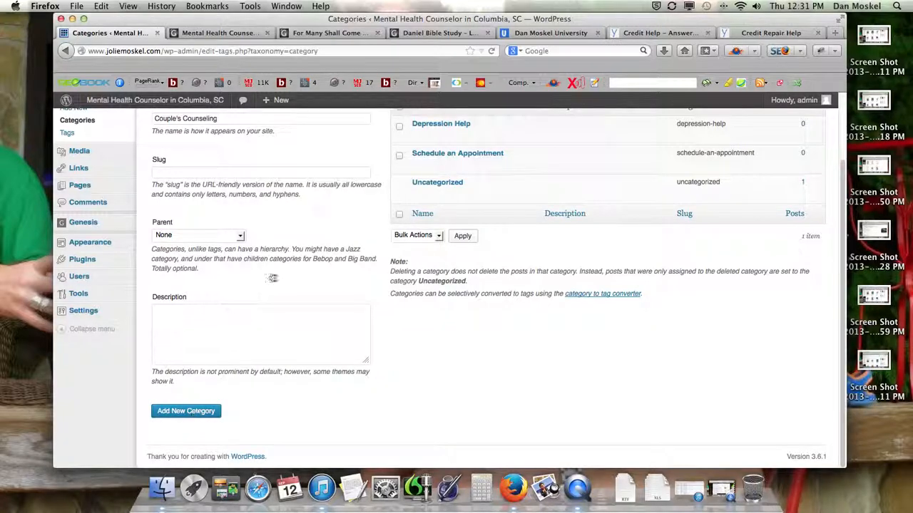
pyautogui.press('Return')
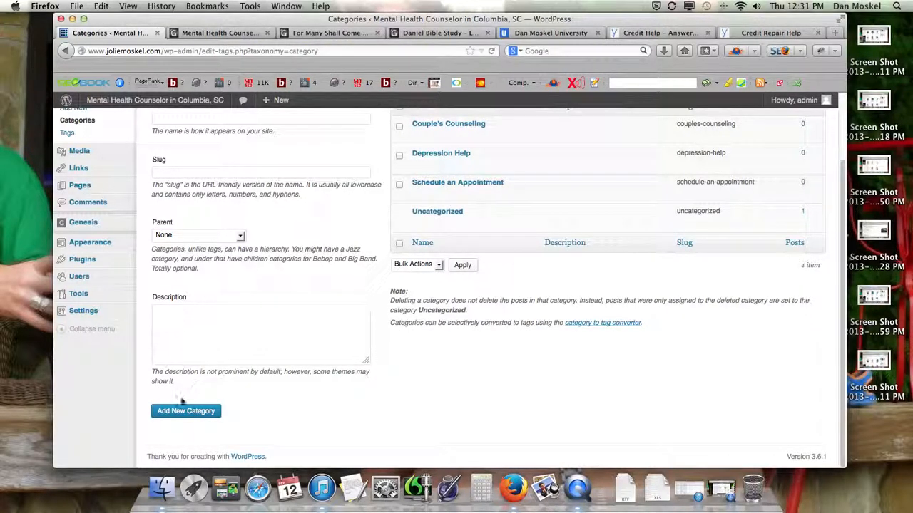
pyautogui.scroll(3, 606, 257)
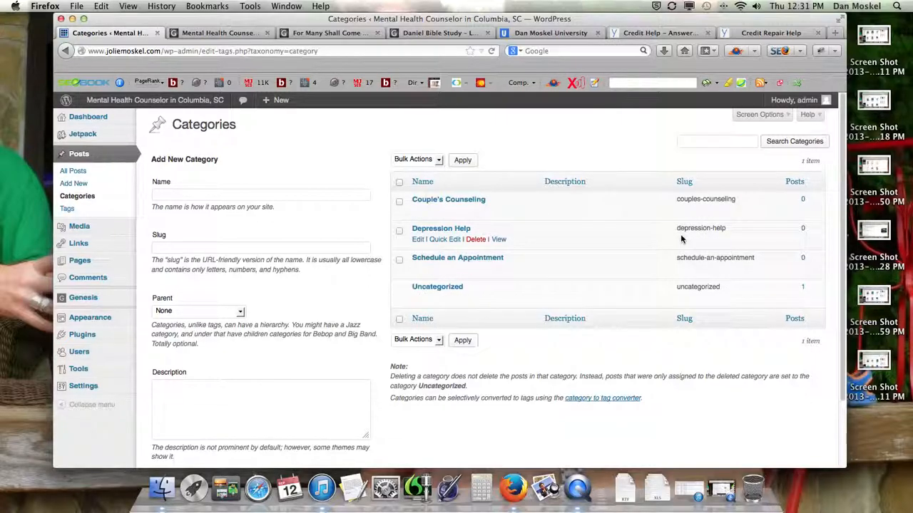
# Step: Check the live site's navigation topics, then add a "Stress & Anxiety" post category with no parent and an empty description
pyautogui.click(204, 33)
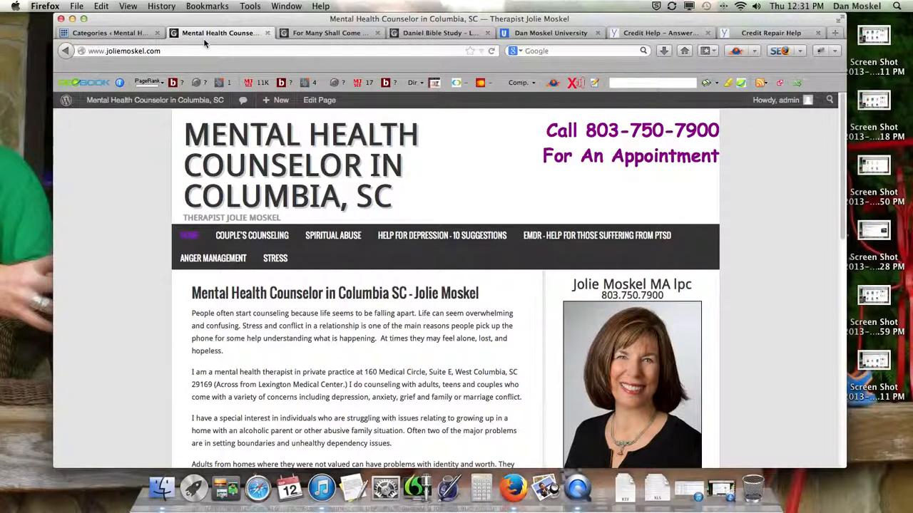
pyautogui.click(126, 32)
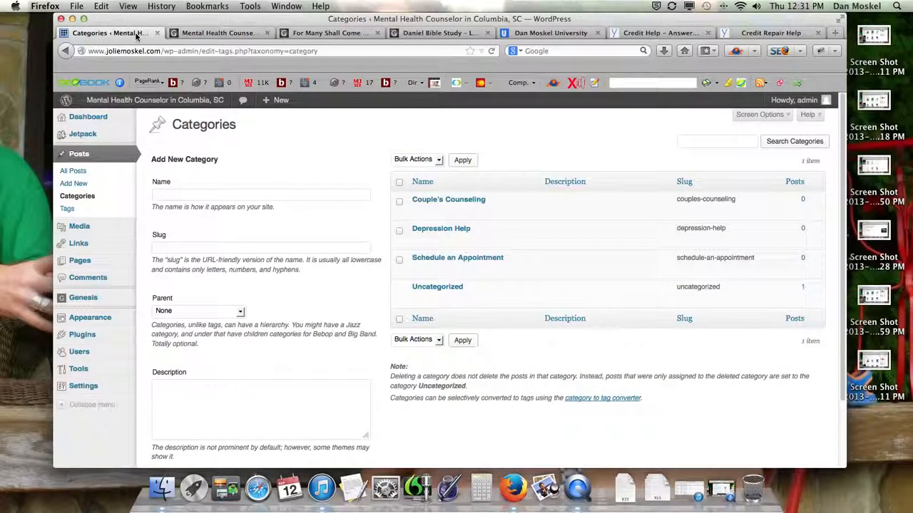
pyautogui.click(220, 194)
pyautogui.write('Stress & Anxiety')
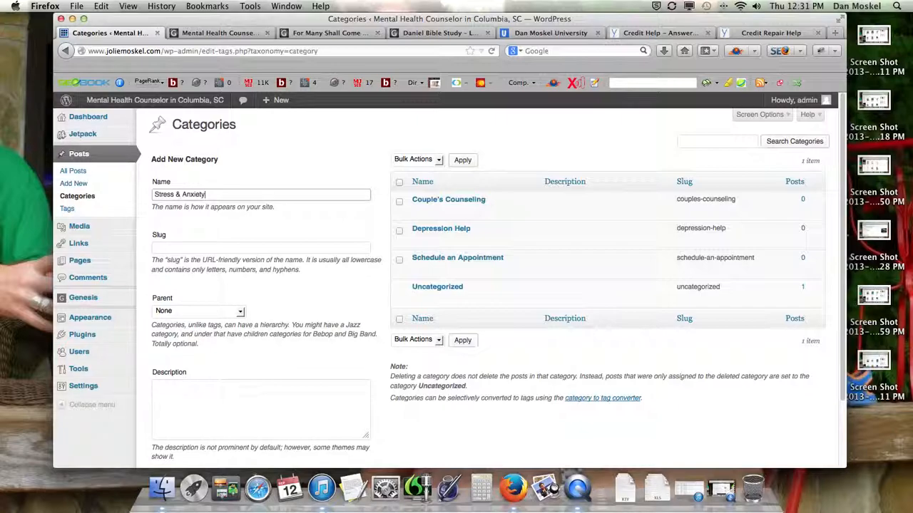
pyautogui.scroll(-2, 242, 282)
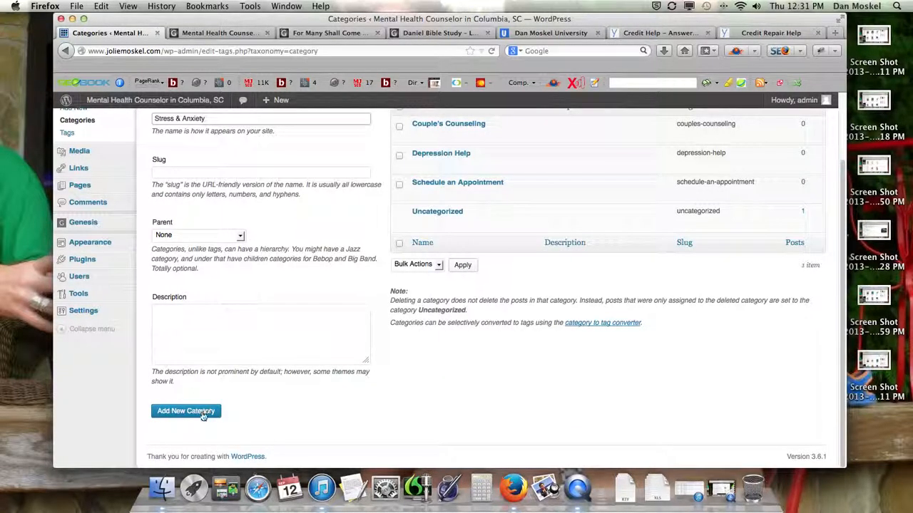
pyautogui.click(203, 416)
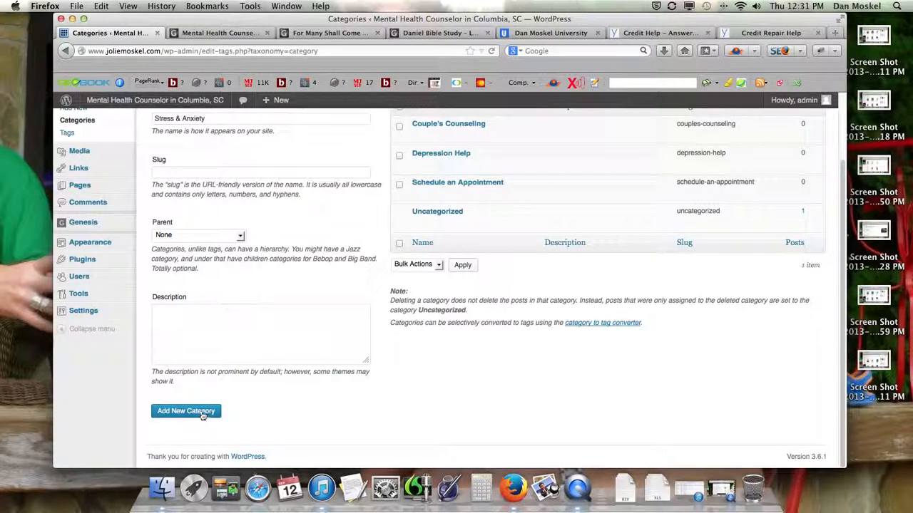
# Step: Review the live site's navigation topics and its Spiritual Abuse page for further category ideas
pyautogui.click(225, 36)
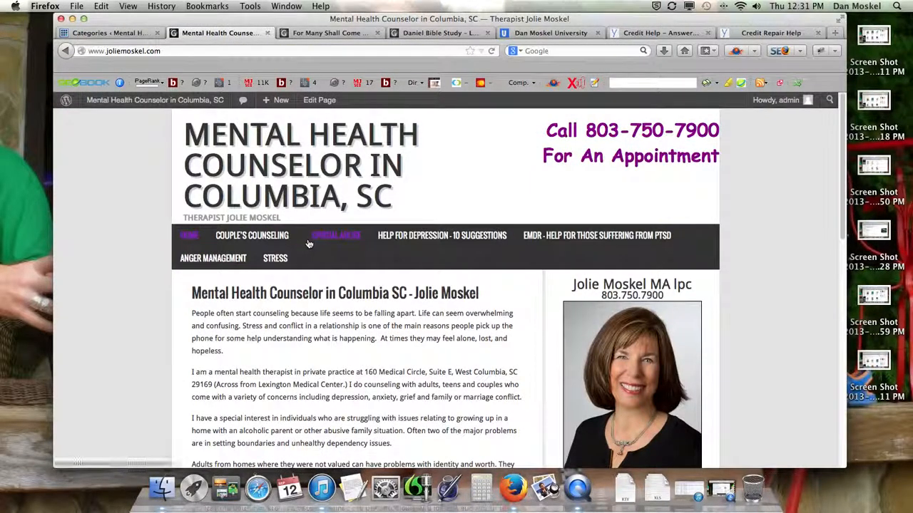
pyautogui.click(107, 33)
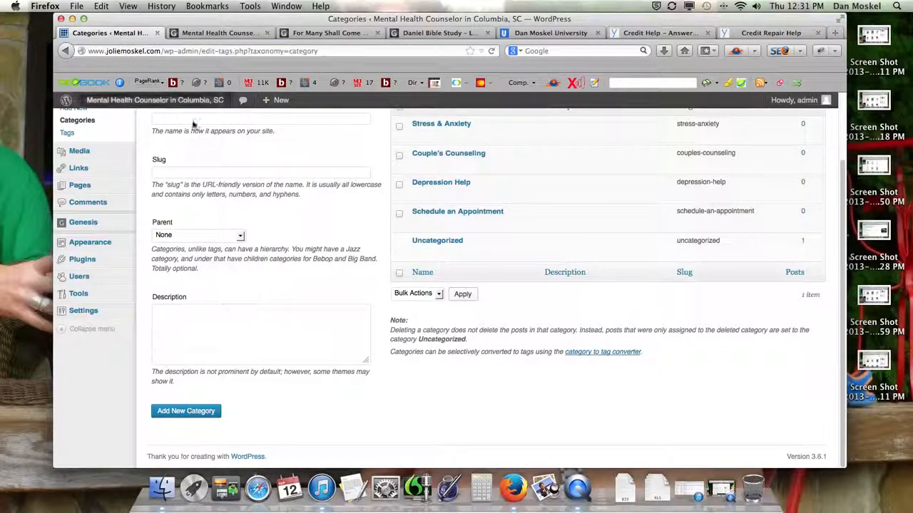
pyautogui.click(230, 39)
pyautogui.click(332, 240)
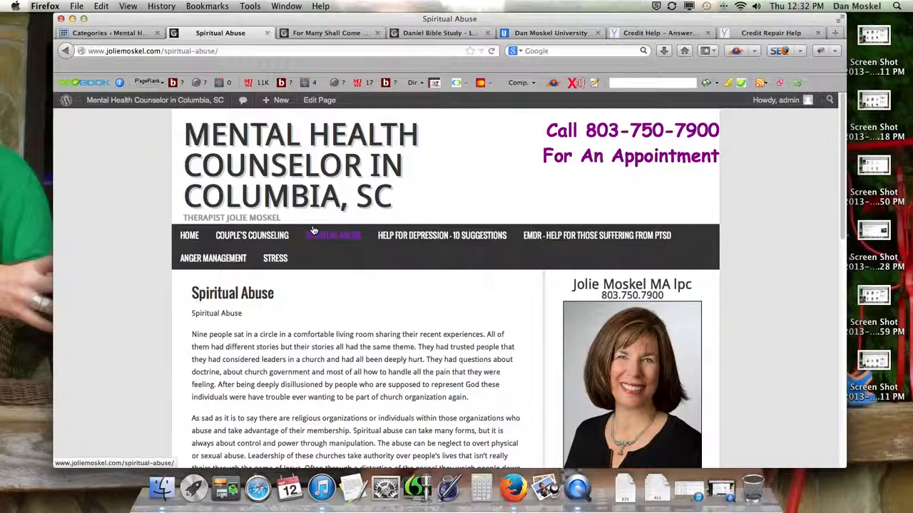
pyautogui.click(111, 33)
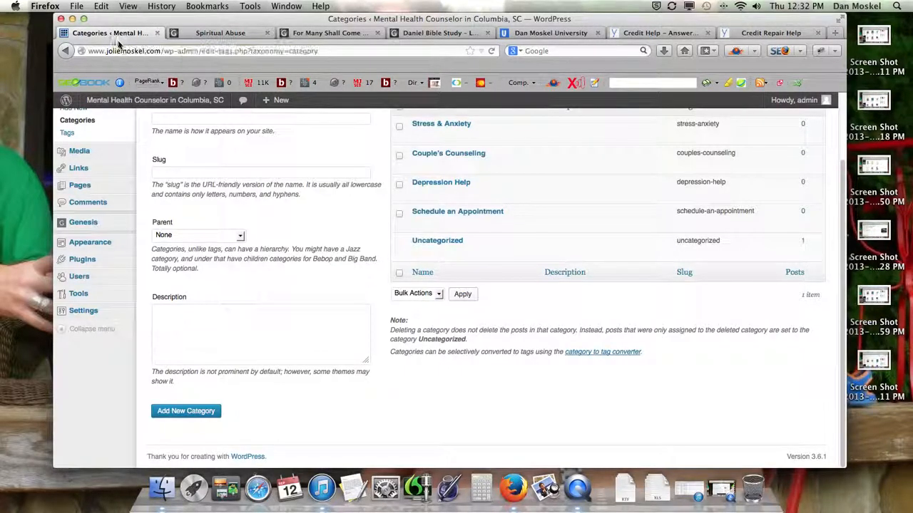
# Step: Bring up the site's menu editor in the WordPress admin and compare it with the live navigation bar
pyautogui.scroll(2, 121, 278)
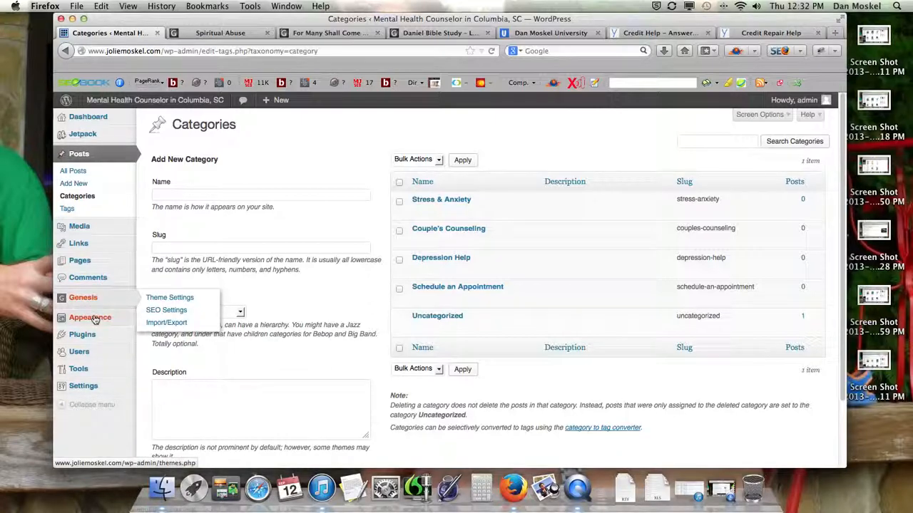
pyautogui.moveTo(96, 320)
pyautogui.click(161, 359)
pyautogui.click(231, 34)
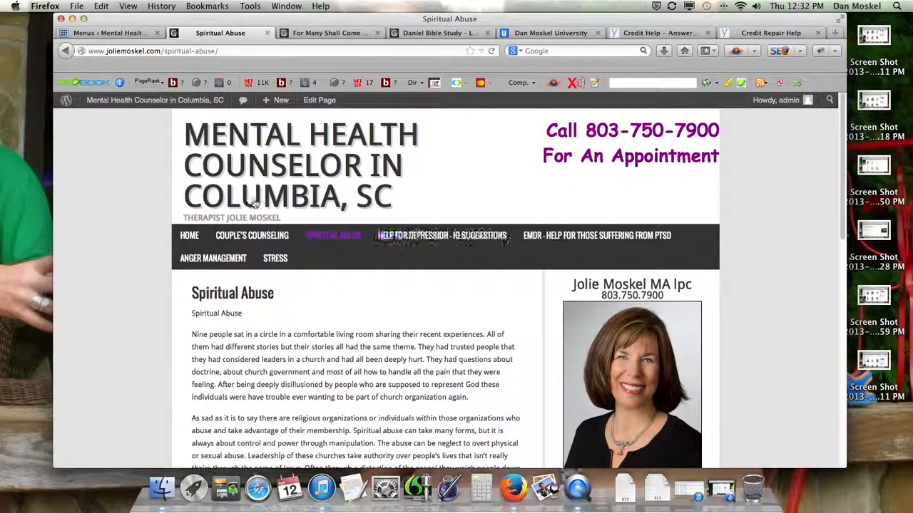
pyautogui.click(134, 35)
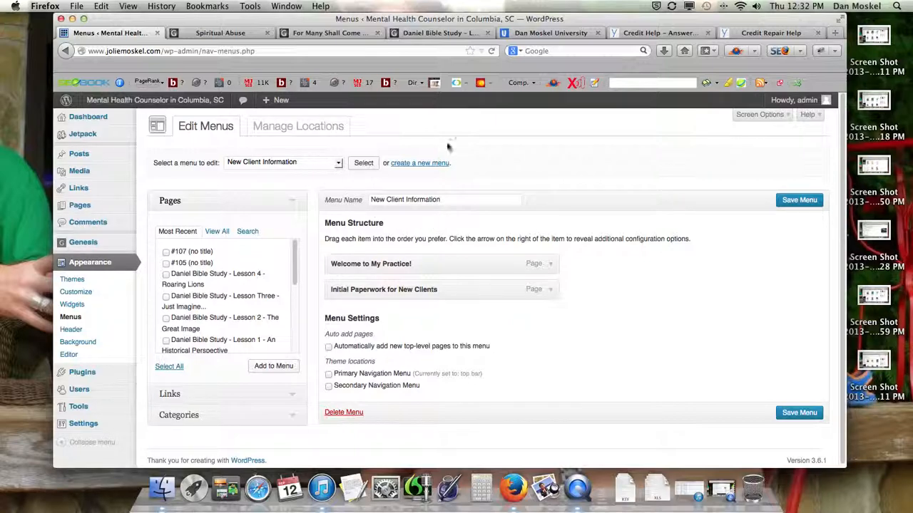
# Step: Unassign the "top bar" menu from the Primary Navigation Menu location, save the change, and check the live site
pyautogui.press('super+Tab')
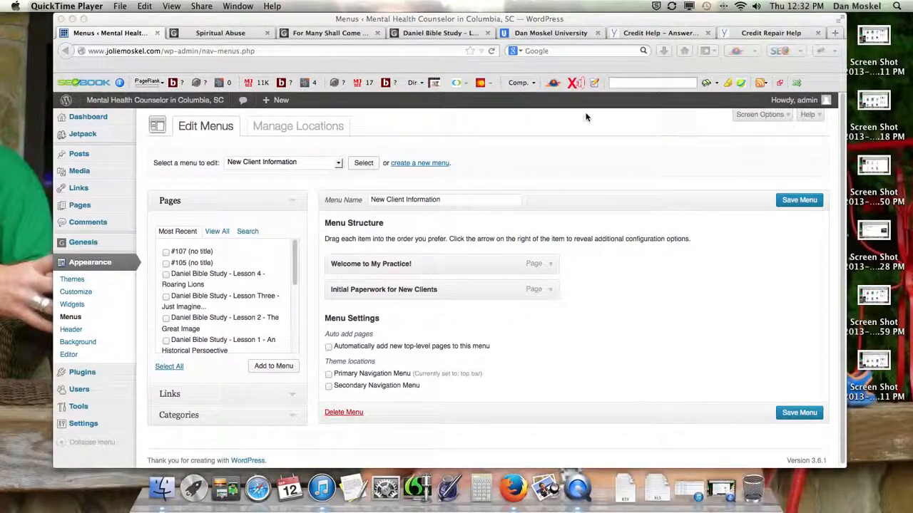
pyautogui.click(305, 132)
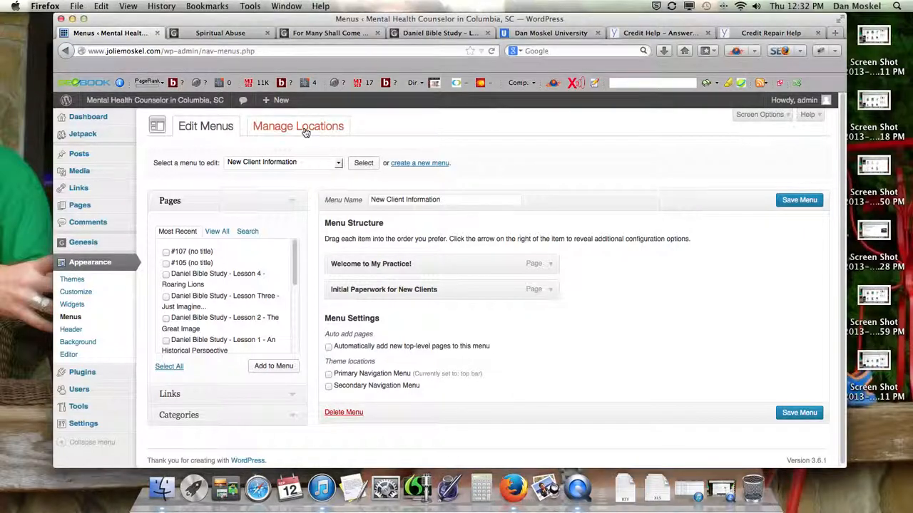
pyautogui.click(306, 132)
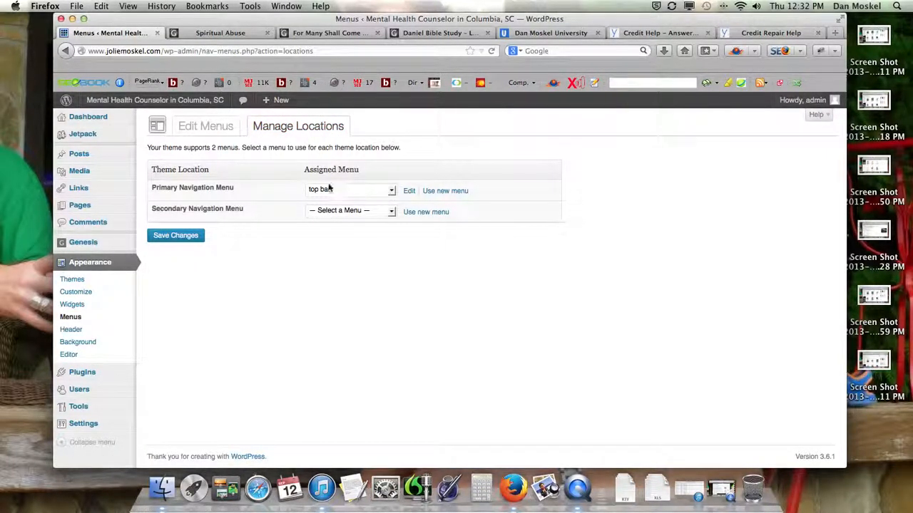
pyautogui.click(391, 193)
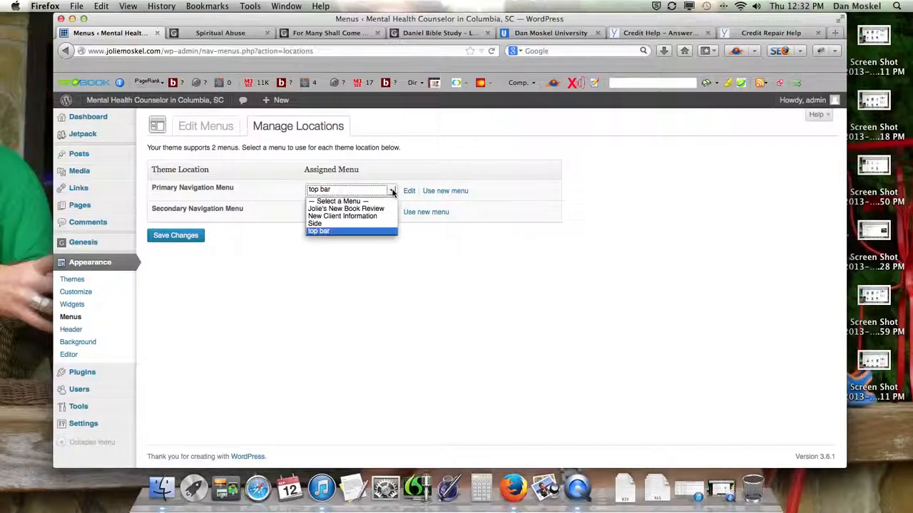
pyautogui.click(378, 203)
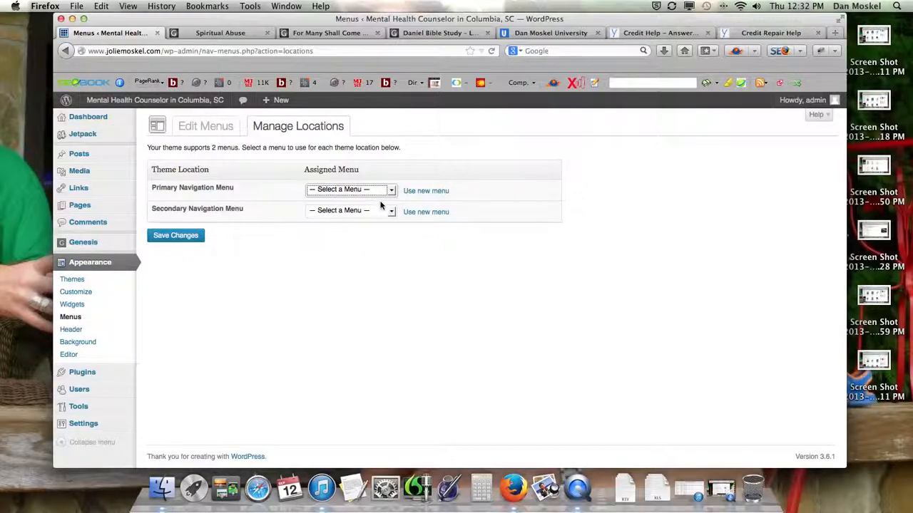
pyautogui.click(188, 239)
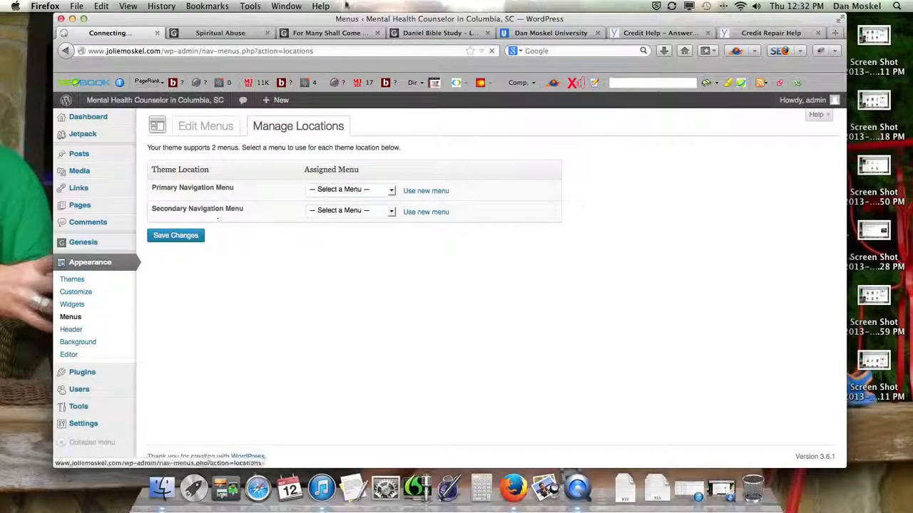
pyautogui.click(235, 33)
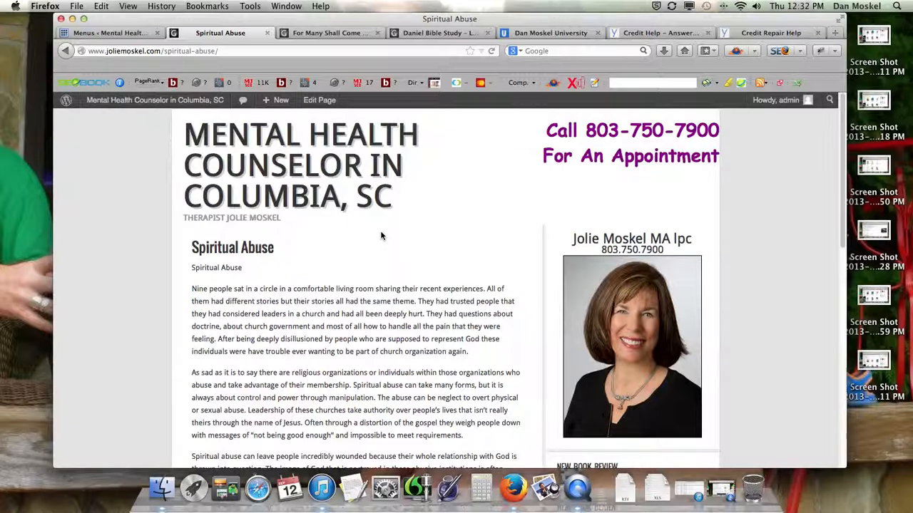
pyautogui.click(129, 33)
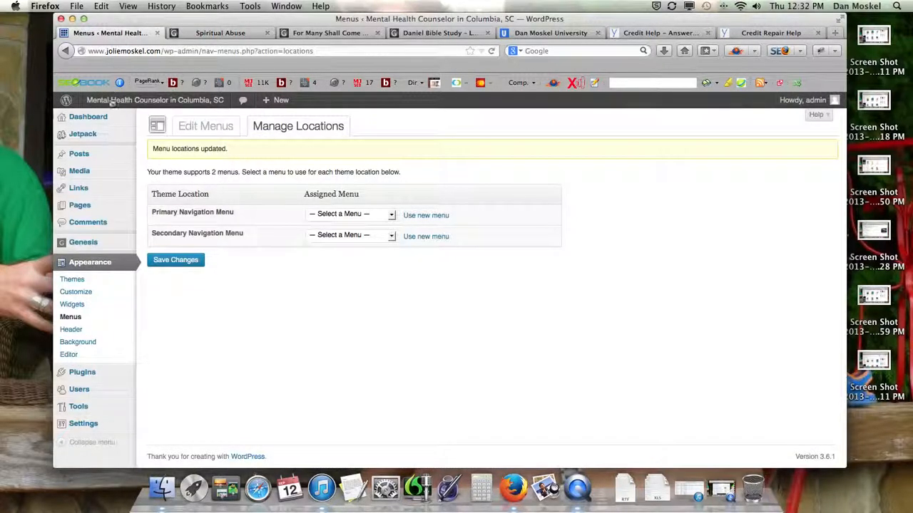
# Step: Create a new navigation menu named "Header Banner"
pyautogui.click(201, 131)
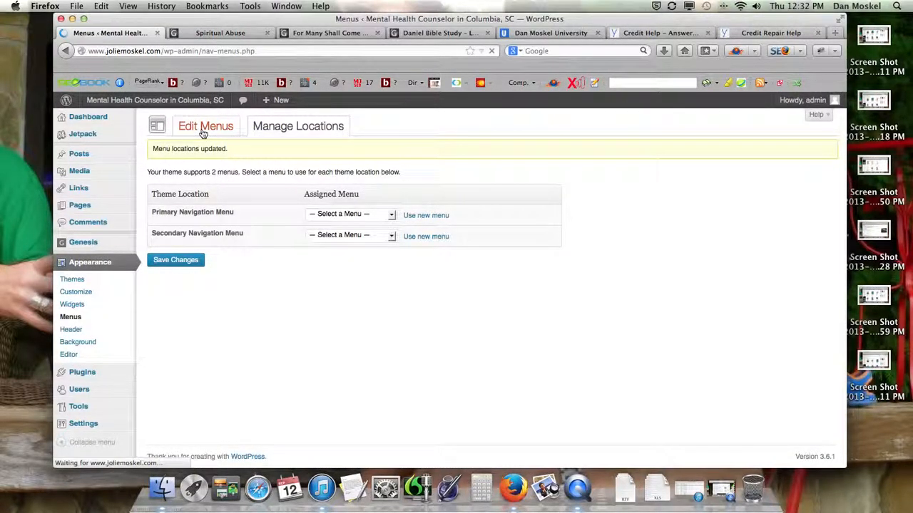
pyautogui.click(385, 164)
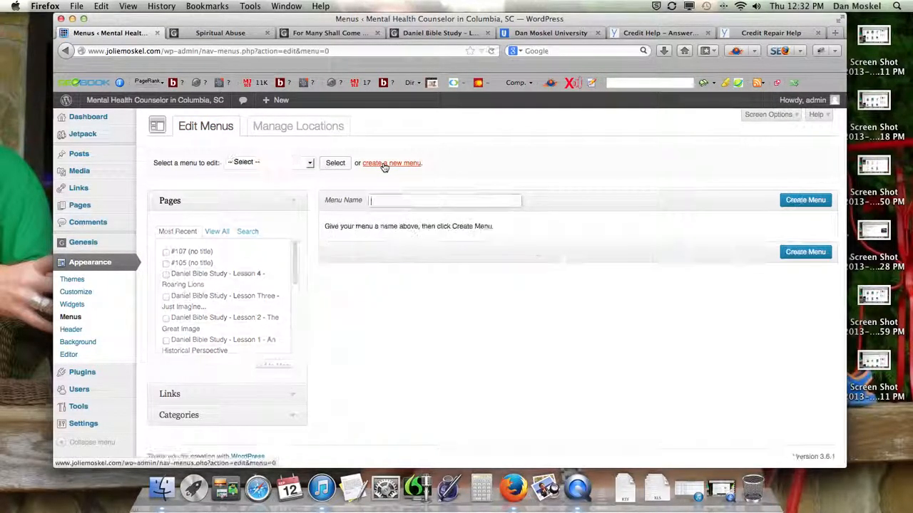
pyautogui.write('Header Banner')
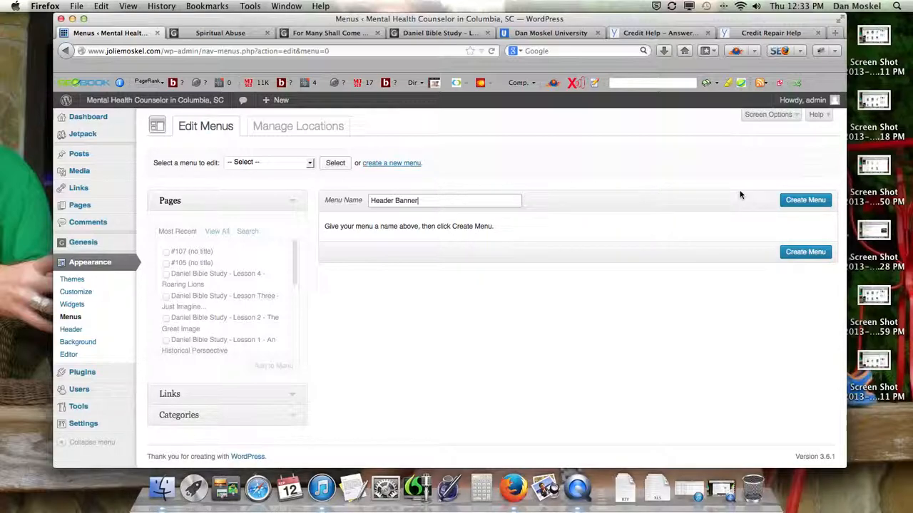
pyautogui.click(790, 201)
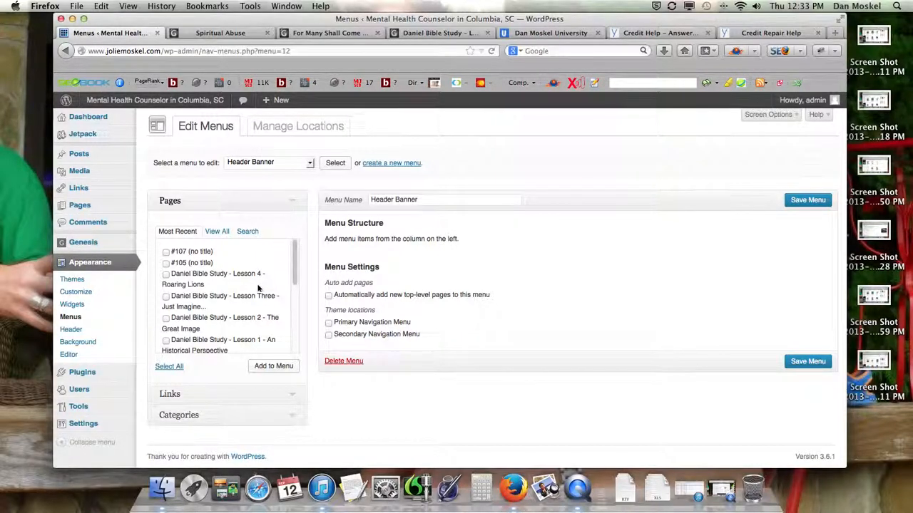
# Step: Add the Couple's Counseling, Depression Help, Schedule an Appointment and Stress & Anxiety categories to the Header Banner menu and save it
pyautogui.click(218, 232)
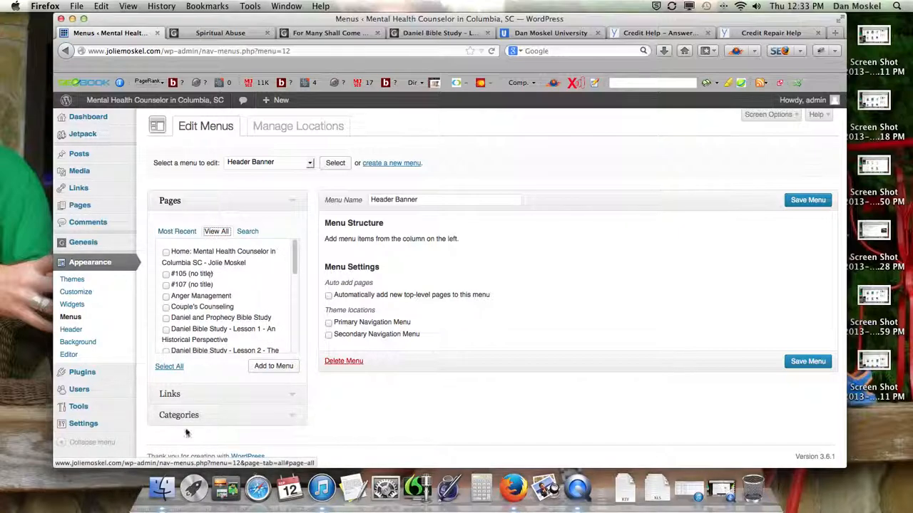
pyautogui.click(204, 416)
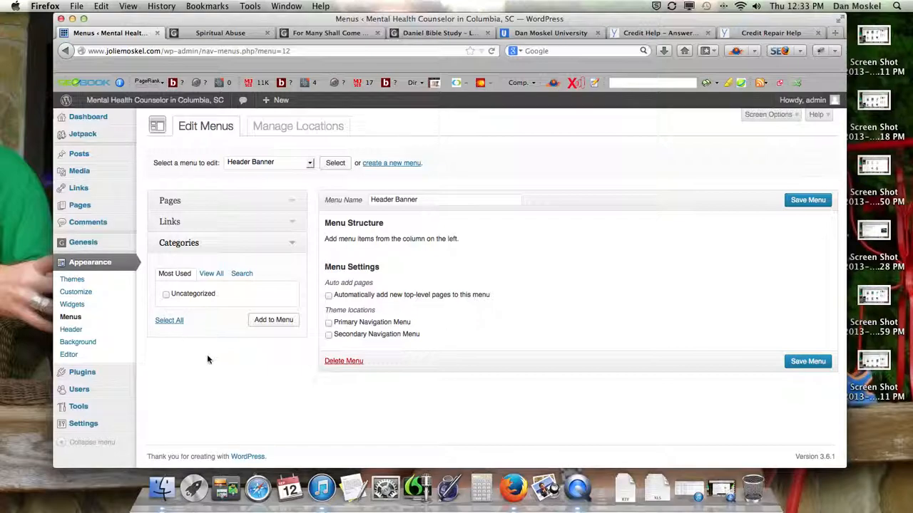
pyautogui.click(213, 274)
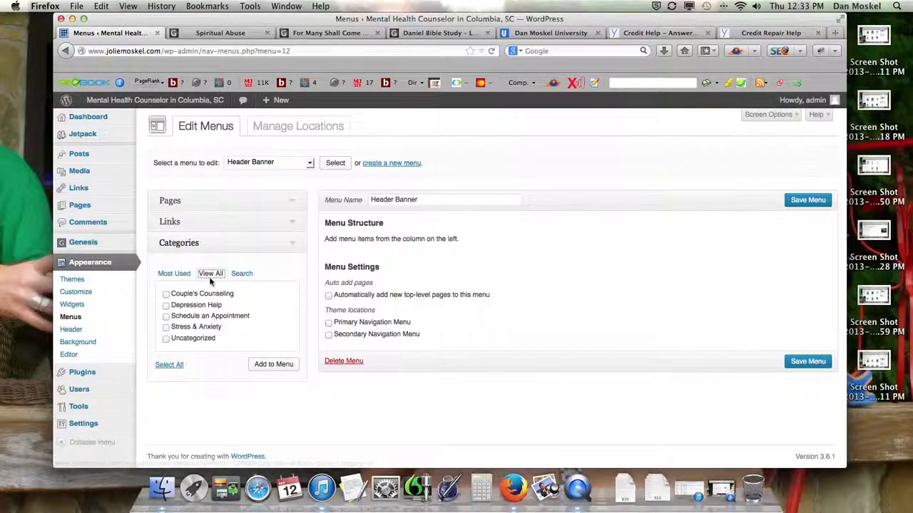
pyautogui.click(167, 317)
pyautogui.click(166, 305)
pyautogui.click(166, 327)
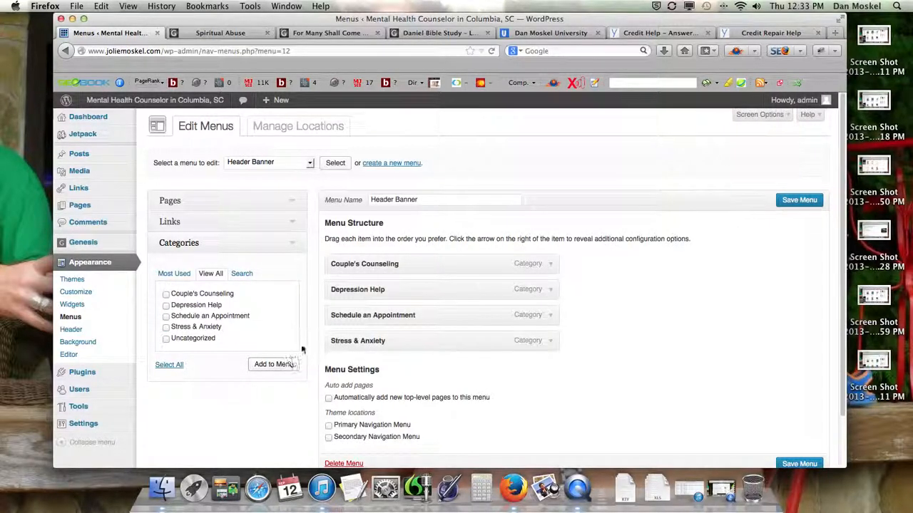
pyautogui.click(795, 203)
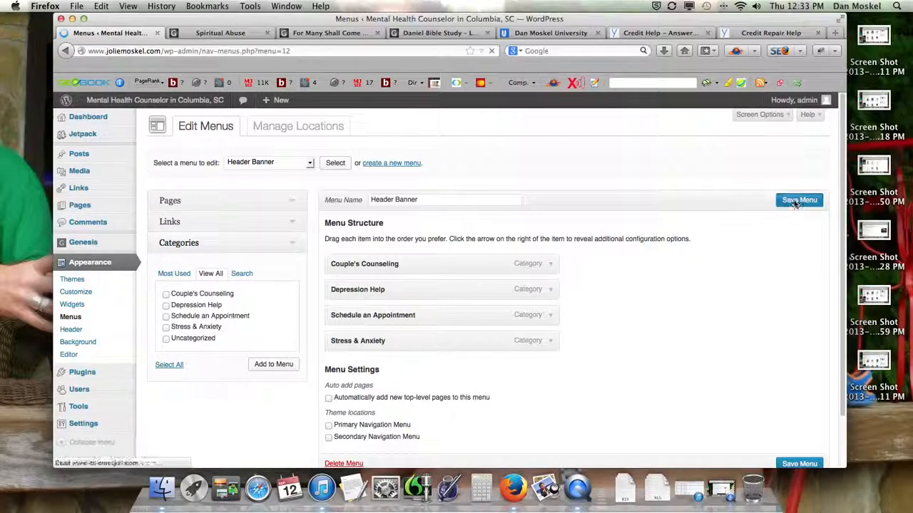
# Step: Reload the live Spiritual Abuse page to check for the Header Banner menu, and return to the menu editor
pyautogui.click(226, 32)
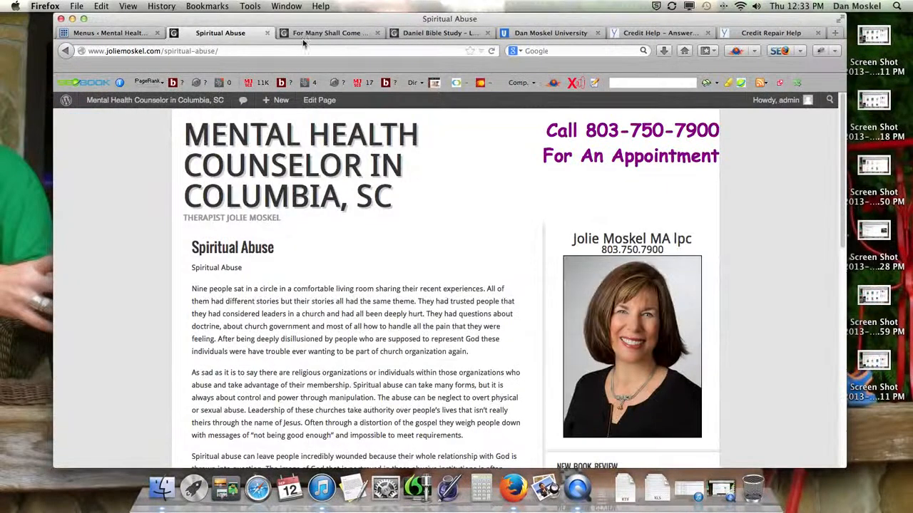
pyautogui.click(490, 51)
pyautogui.click(492, 53)
pyautogui.click(109, 33)
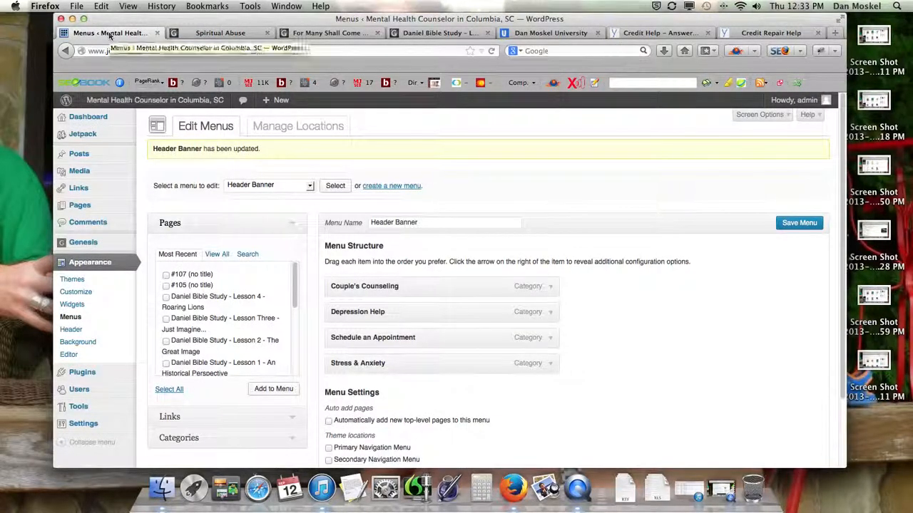
# Step: Assign the Header Banner menu to the Primary Navigation Menu location, save the change, and reload the live Spiritual Abuse page
pyautogui.click(292, 132)
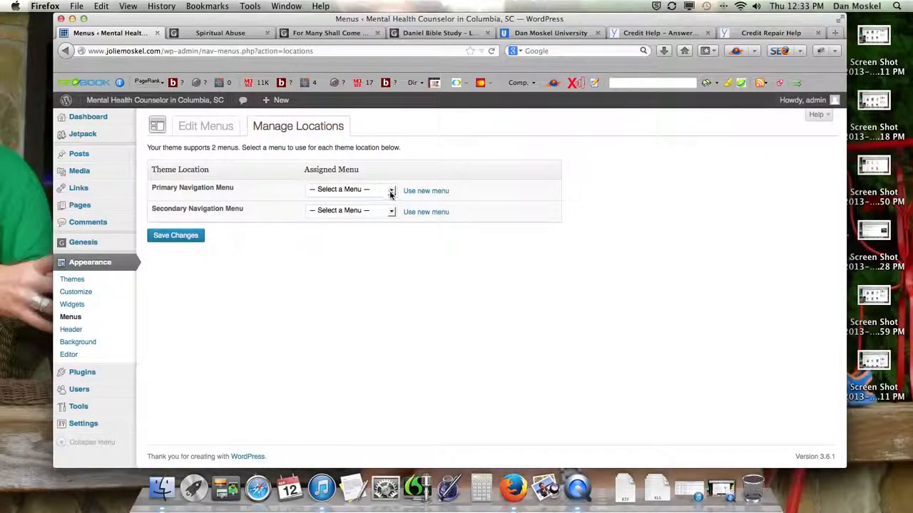
pyautogui.click(390, 193)
pyautogui.click(352, 203)
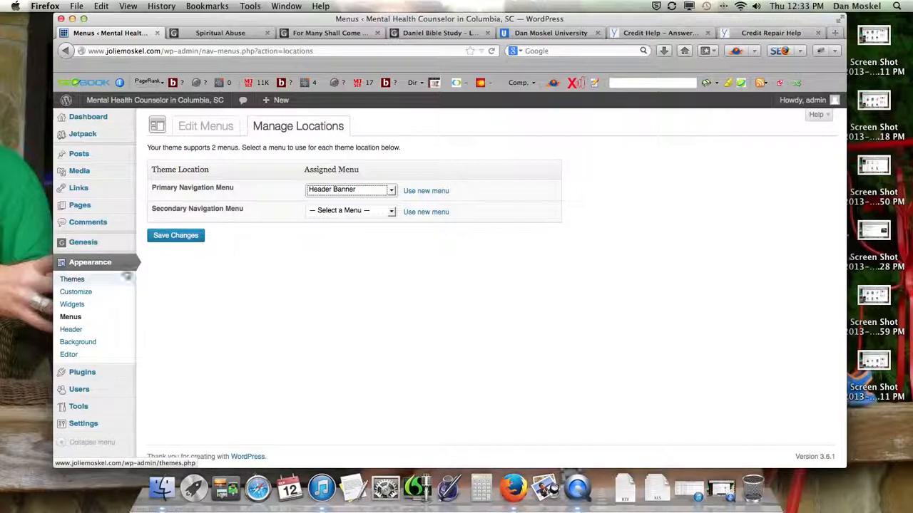
pyautogui.click(179, 236)
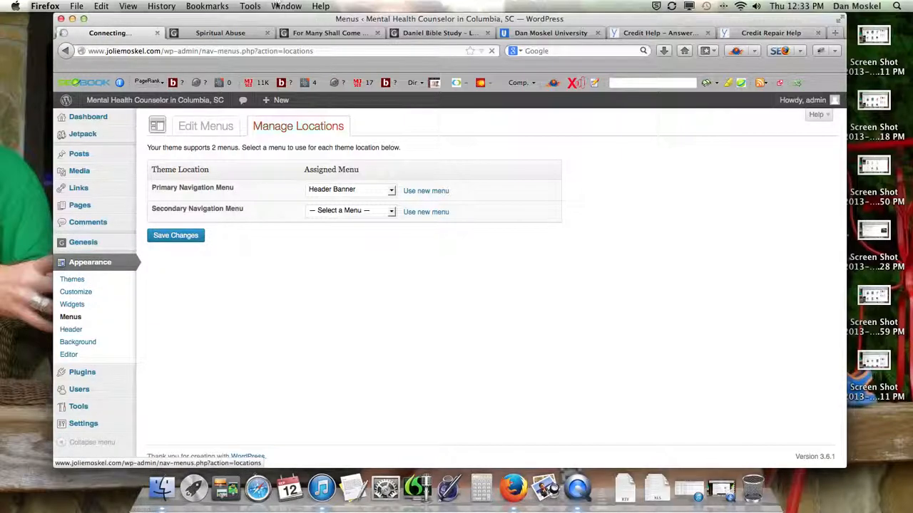
pyautogui.click(239, 33)
pyautogui.click(490, 52)
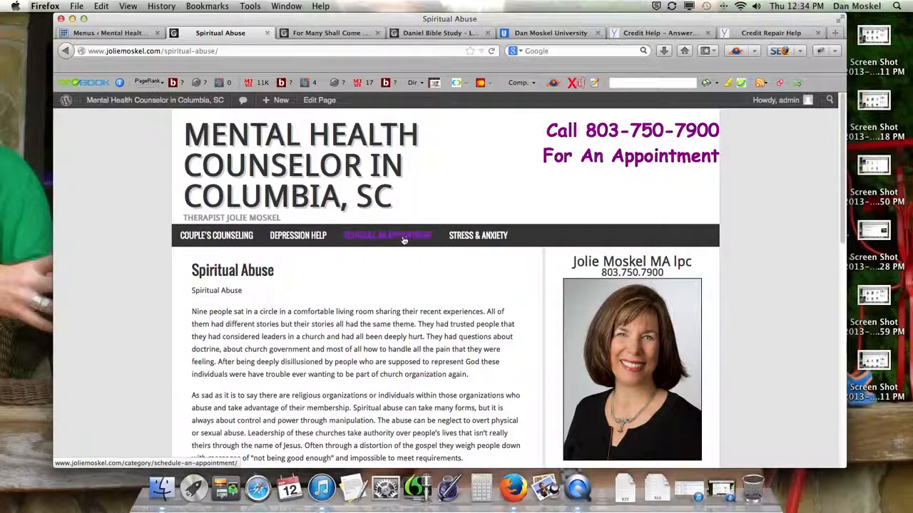
# Step: Add the Home page from the full list of pages to the Header Banner menu and save the menu
pyautogui.click(112, 30)
pyautogui.click(218, 134)
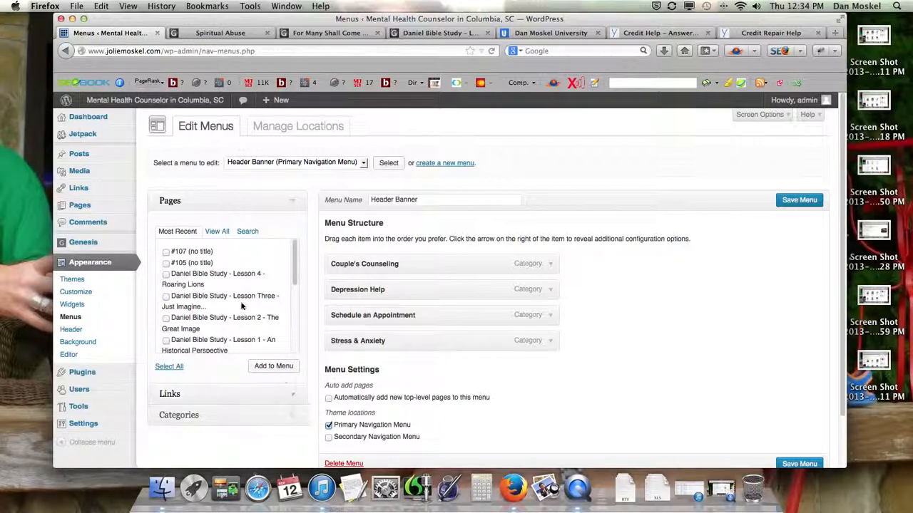
pyautogui.scroll(-5, 241, 306)
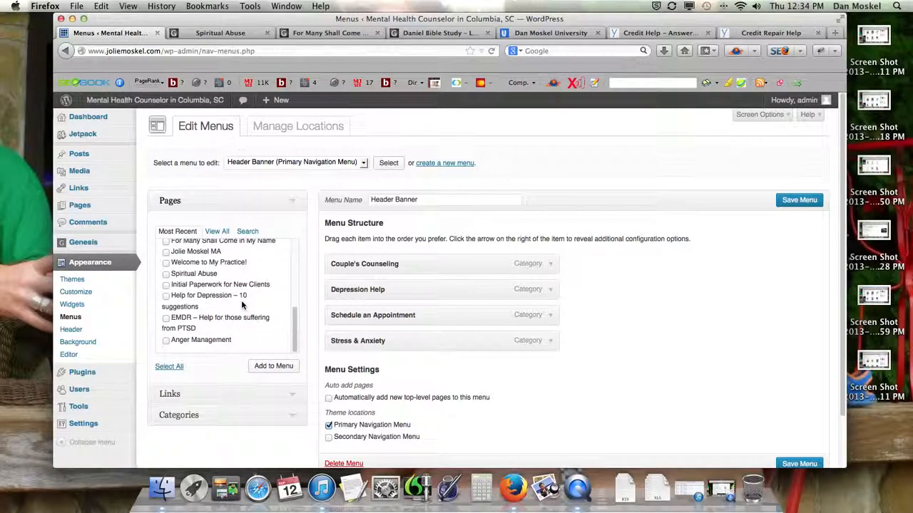
pyautogui.scroll(3, 241, 305)
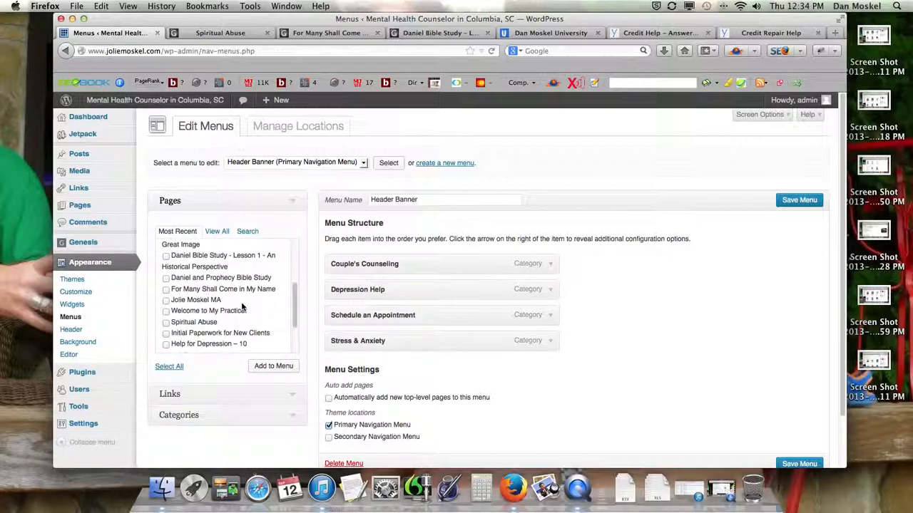
pyautogui.scroll(1, 241, 307)
pyautogui.scroll(4, 205, 306)
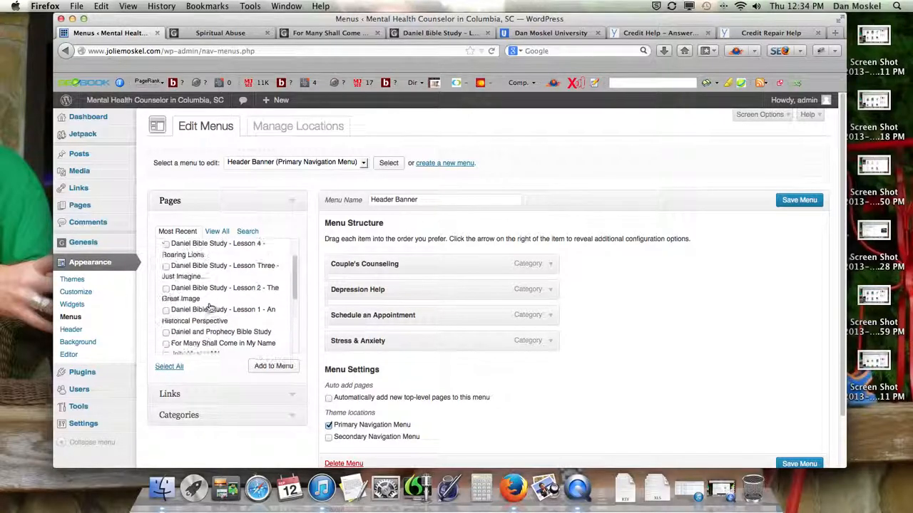
pyautogui.click(215, 233)
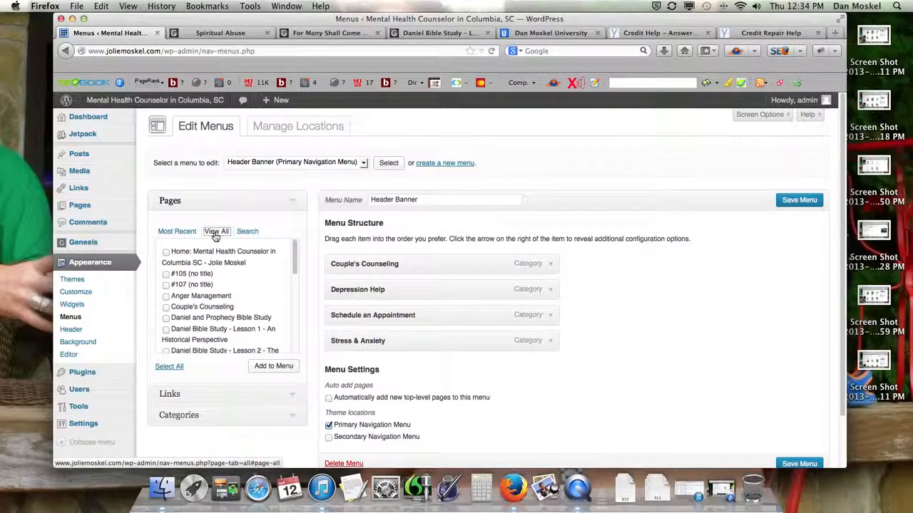
pyautogui.click(166, 253)
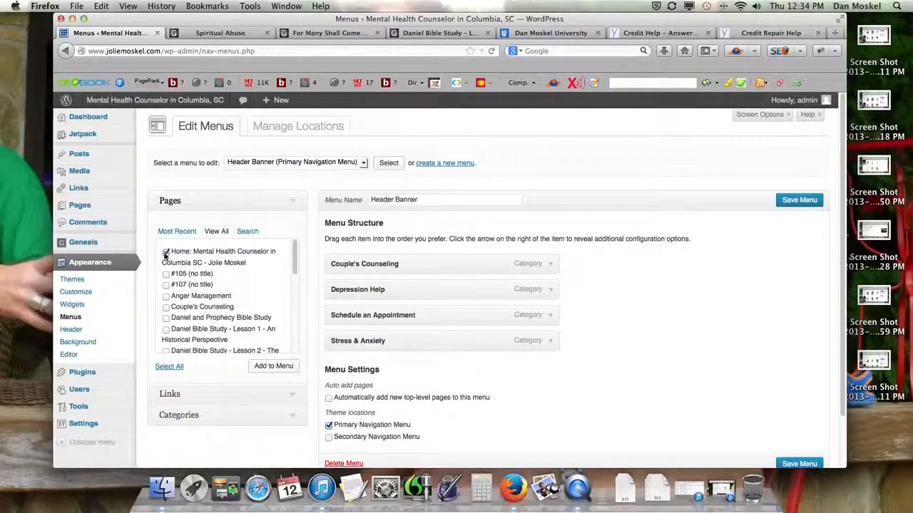
pyautogui.click(281, 369)
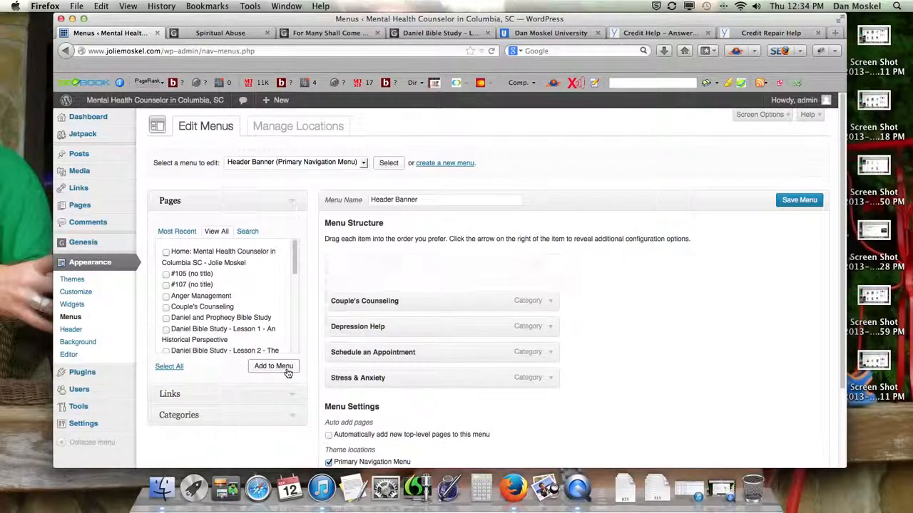
pyautogui.click(802, 200)
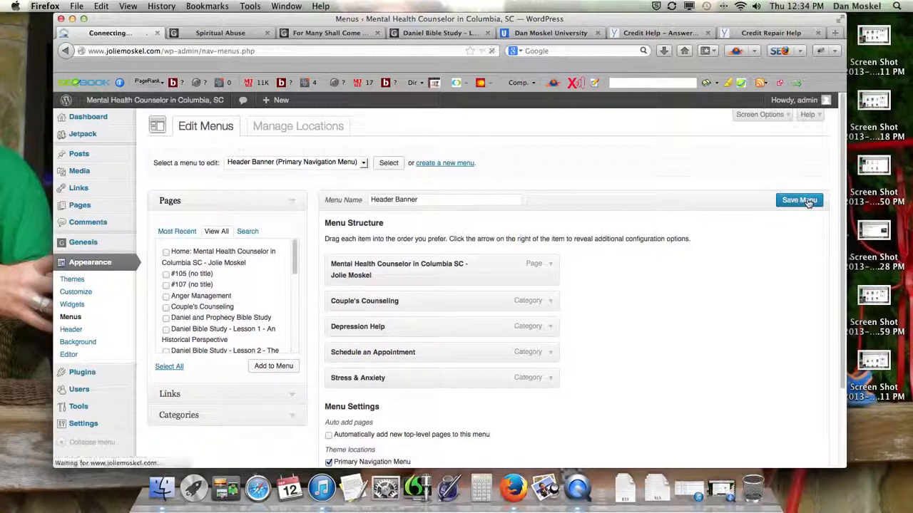
# Step: Reload the live Spiritual Abuse page to check the added home page item, and return to the menu editor
pyautogui.click(243, 34)
pyautogui.click(491, 51)
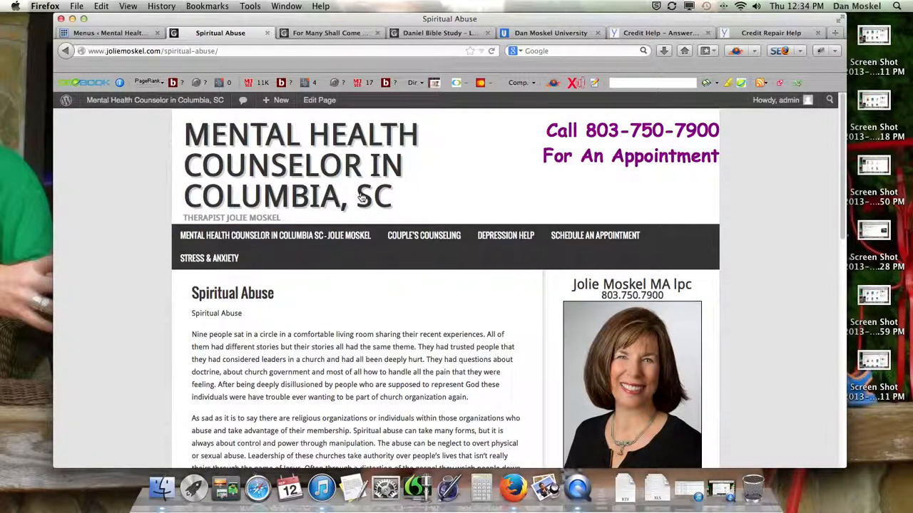
pyautogui.click(155, 32)
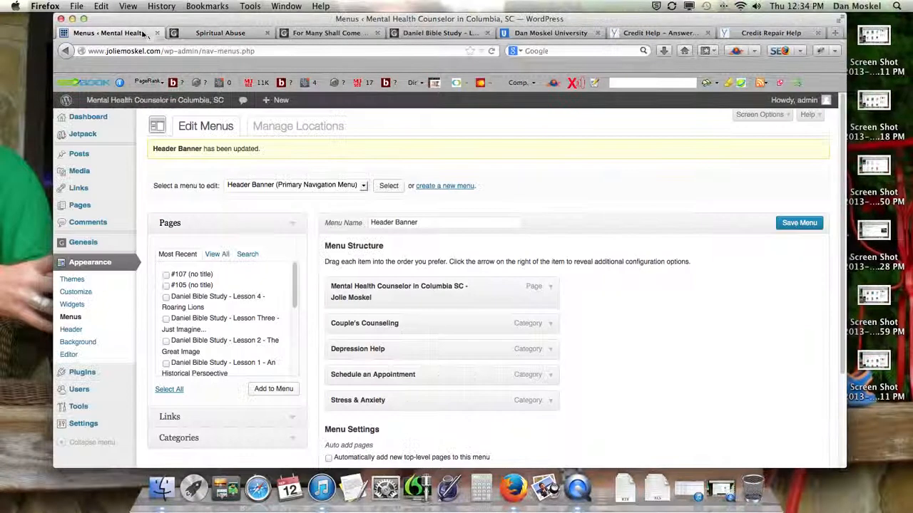
# Step: Set the navigation label of the Mental Health Counselor in Columbia SC page item to "Home"
pyautogui.click(550, 289)
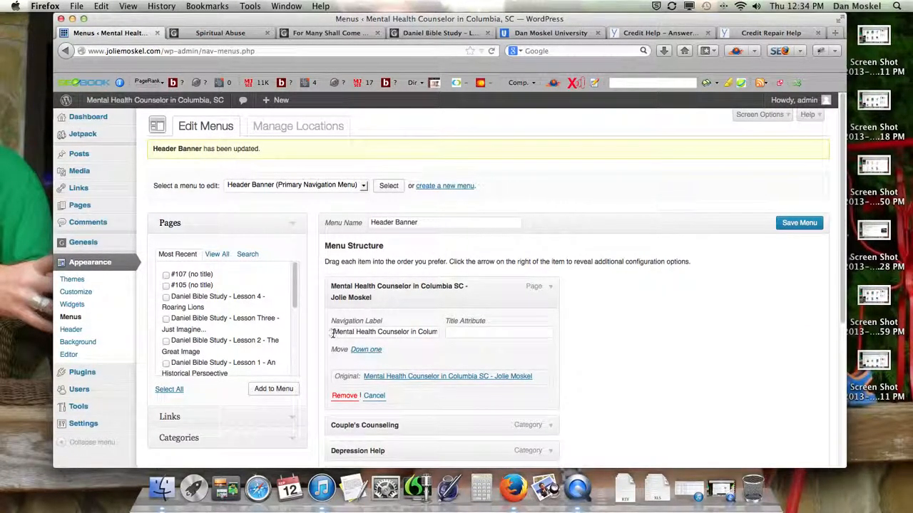
pyautogui.moveTo(334, 332); pyautogui.dragTo(455, 334)
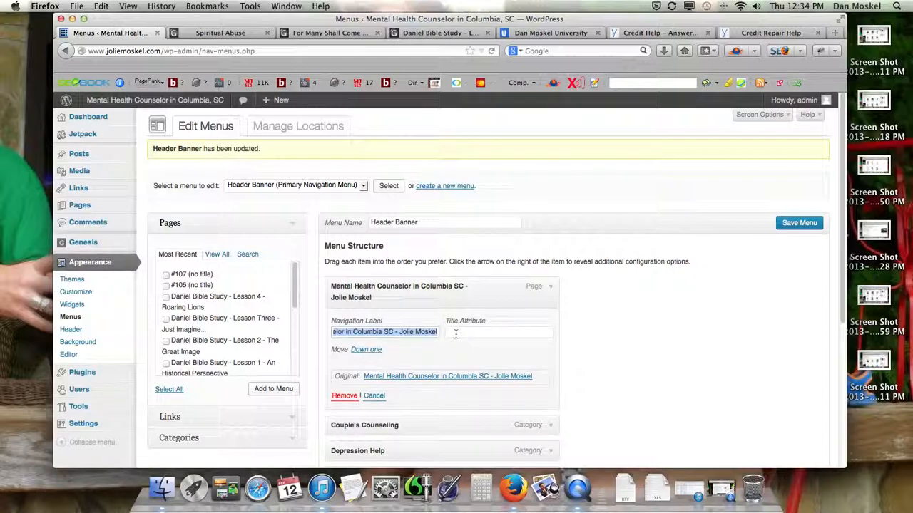
pyautogui.write('Home')
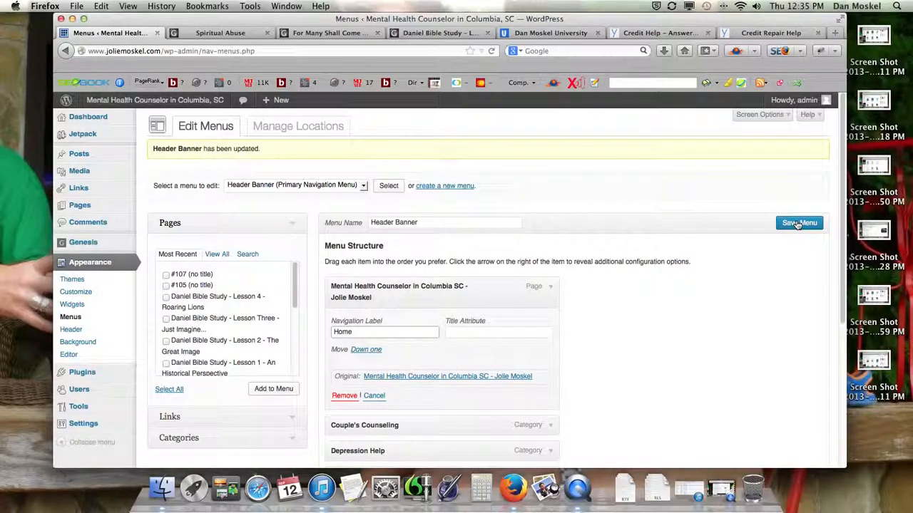
# Step: Extend the Schedule an Appointment item's navigation label with "with" and the counselor's first name
pyautogui.scroll(-1, 542, 285)
pyautogui.scroll(-1, 541, 285)
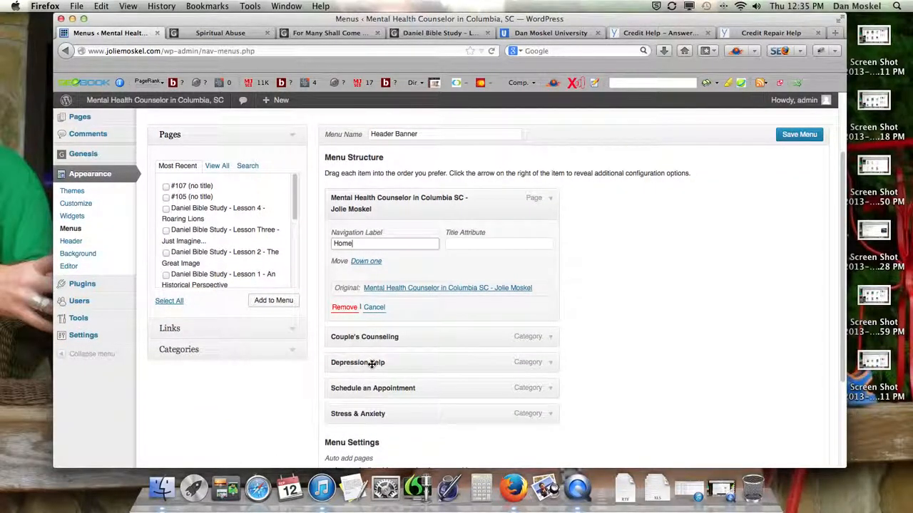
pyautogui.click(549, 389)
pyautogui.scroll(-1, 443, 384)
pyautogui.click(425, 367)
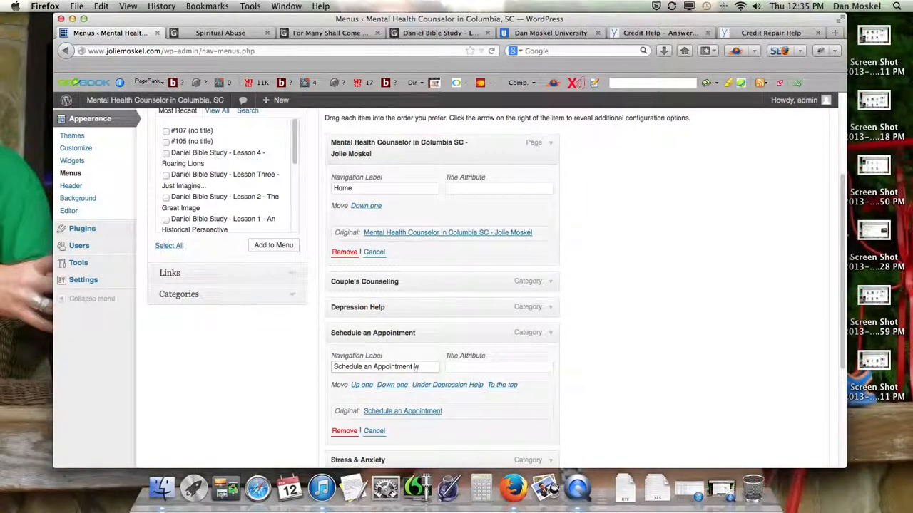
pyautogui.write('with Jolie')
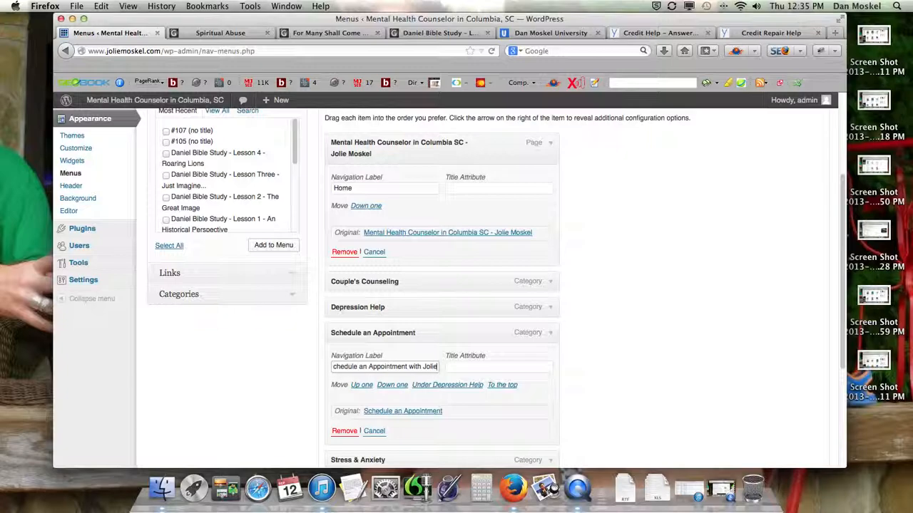
# Step: Shorten the Stress & Anxiety item's navigation label to "Anxiety", save the menu, and reload the live Spiritual Abuse page
pyautogui.scroll(-2, 428, 368)
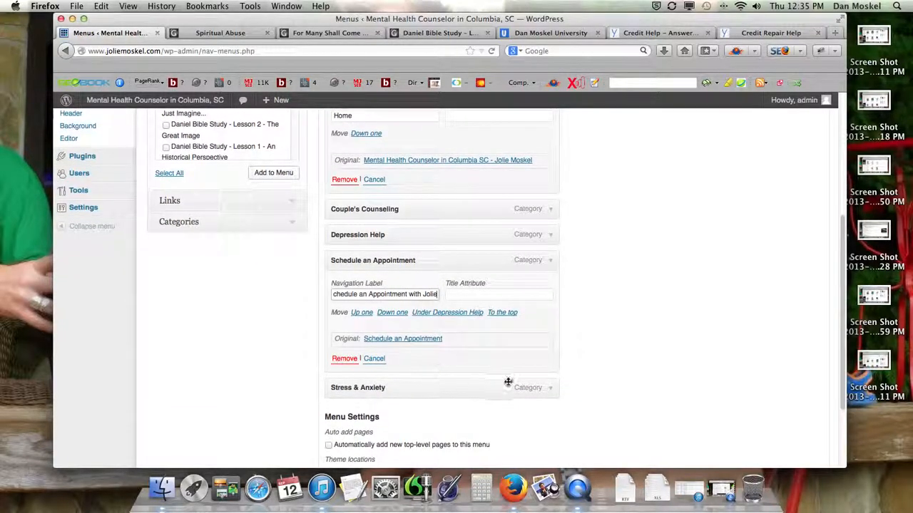
pyautogui.click(549, 387)
pyautogui.scroll(-1, 363, 392)
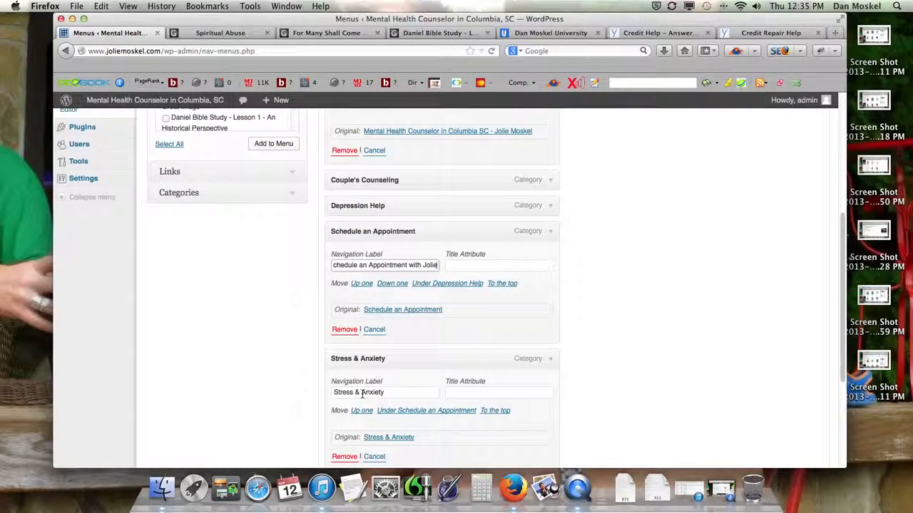
pyautogui.moveTo(361, 392); pyautogui.dragTo(307, 392)
pyautogui.press('BackSpace')
pyautogui.scroll(-2, 373, 377)
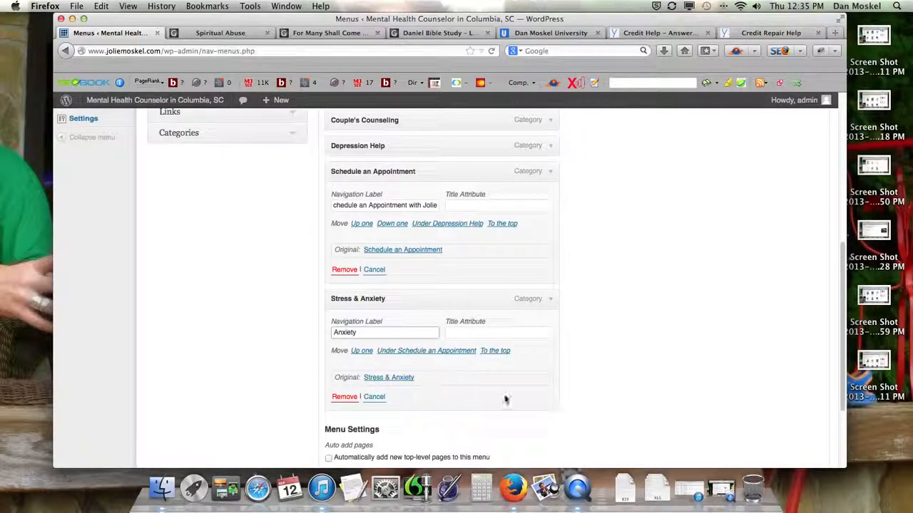
pyautogui.scroll(-3, 585, 402)
pyautogui.click(801, 409)
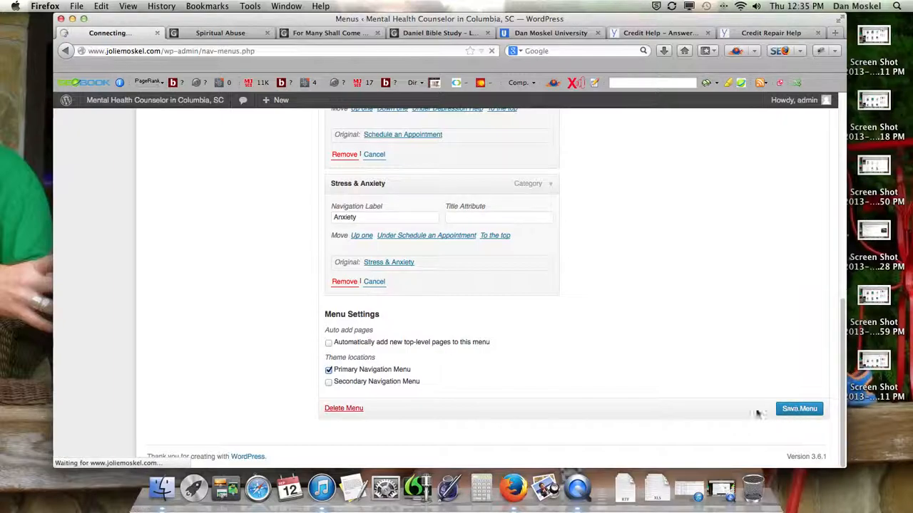
pyautogui.click(227, 33)
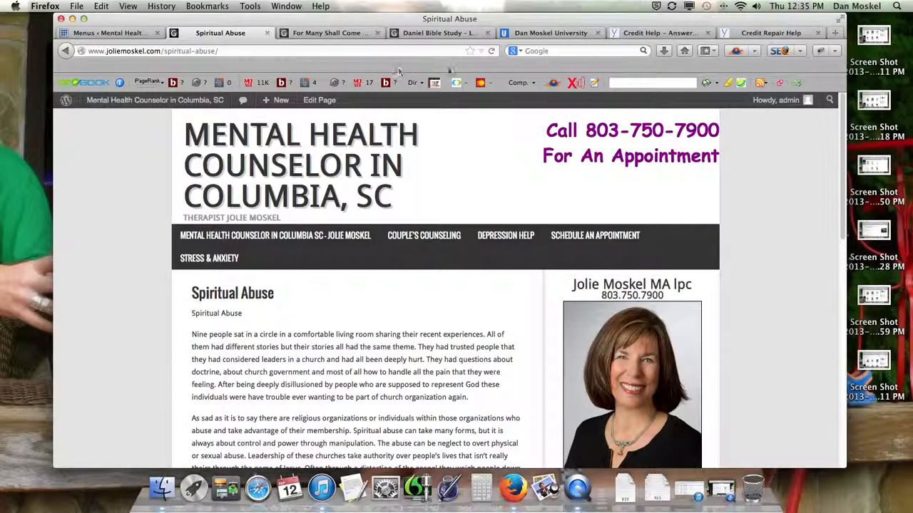
pyautogui.click(491, 51)
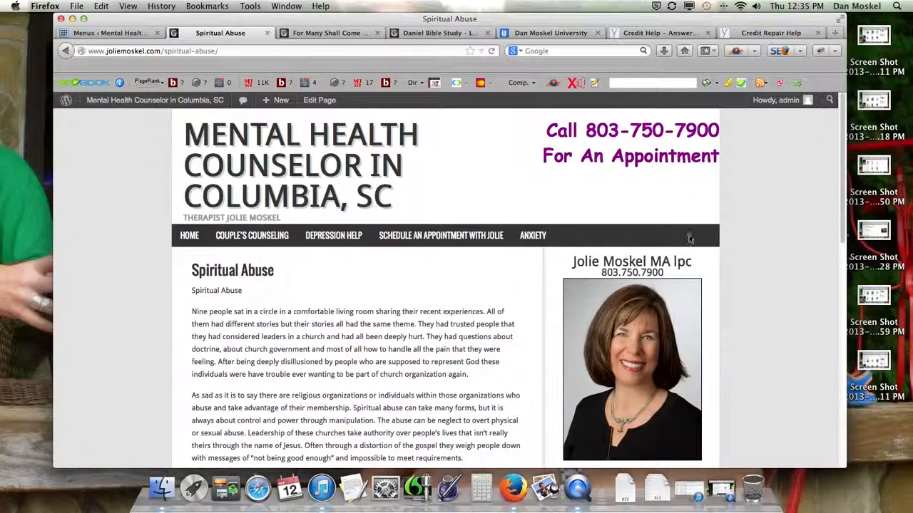
# Step: Move the Schedule an Appointment item below Anxiety in the Header Banner menu, and view the navigation bar on the live page
pyautogui.click(100, 33)
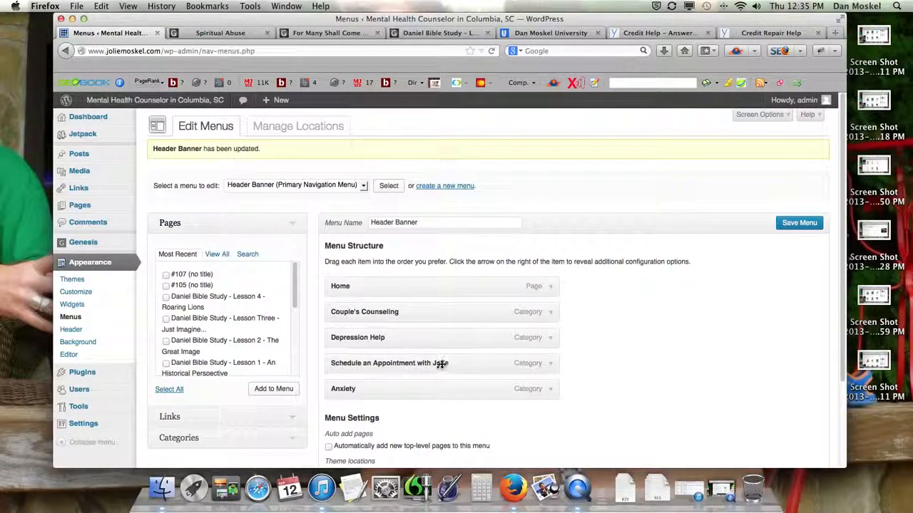
pyautogui.moveTo(442, 363); pyautogui.dragTo(440, 395)
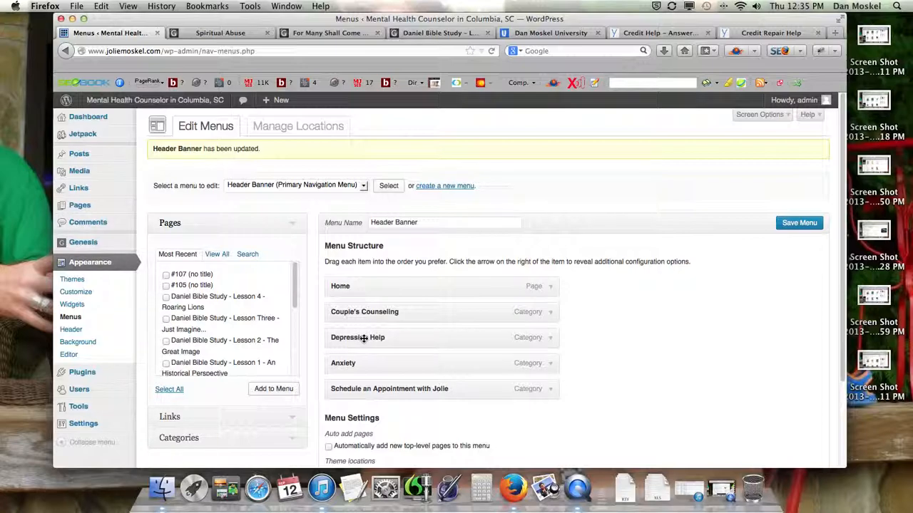
pyautogui.click(187, 33)
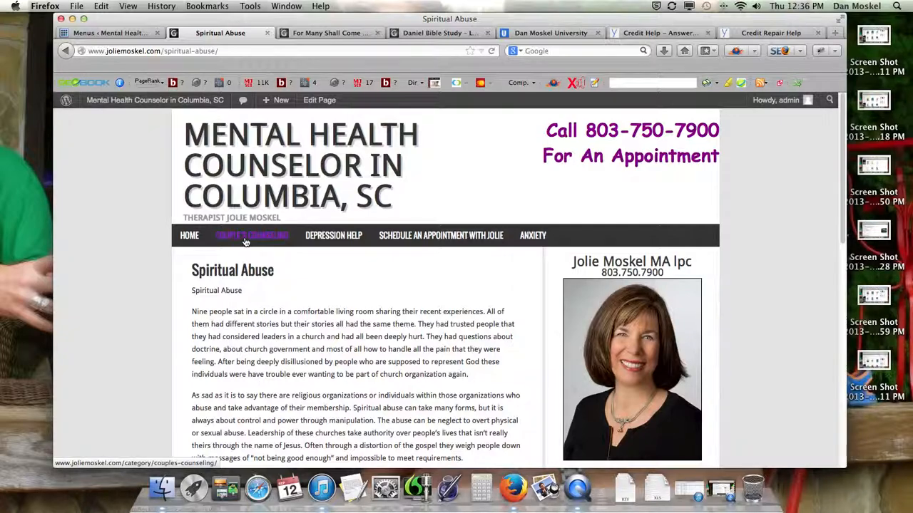
# Step: Nest Depression Help as a sub item under Couple's Counseling and save the Header Banner menu
pyautogui.click(121, 34)
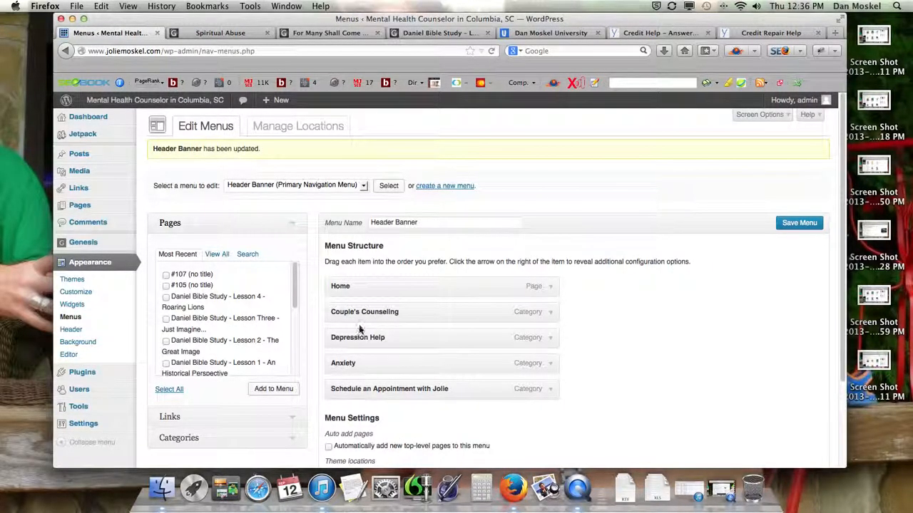
pyautogui.moveTo(355, 337); pyautogui.dragTo(376, 336)
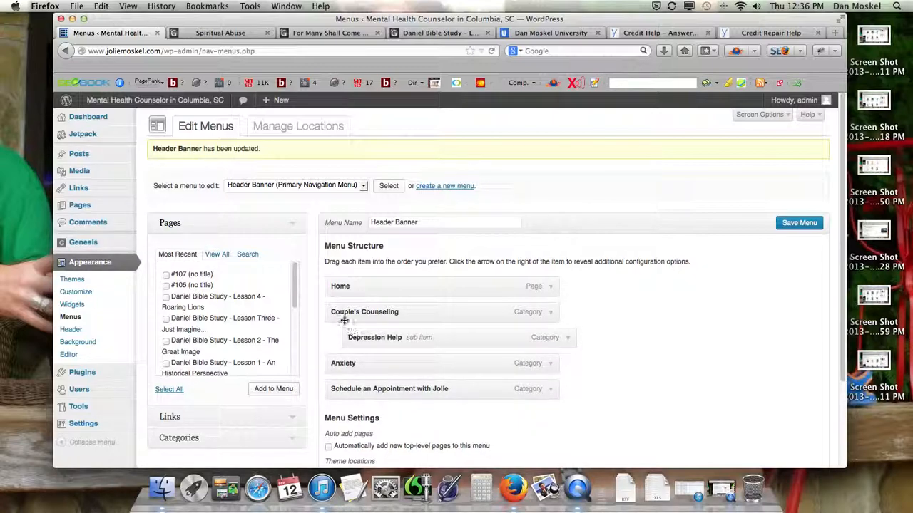
pyautogui.click(799, 224)
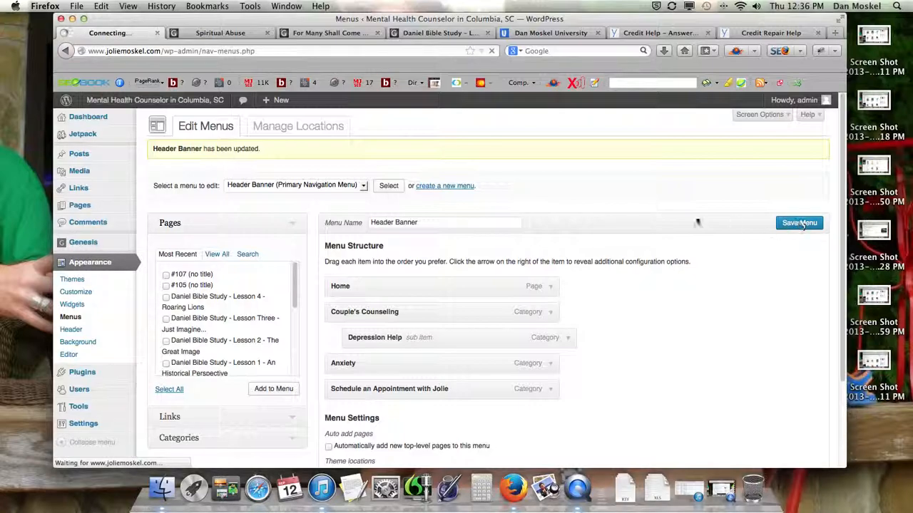
# Step: Reload the live Spiritual Abuse page, check the submenu under Couple's Counseling, and switch to the open university blog
pyautogui.click(241, 35)
pyautogui.click(491, 52)
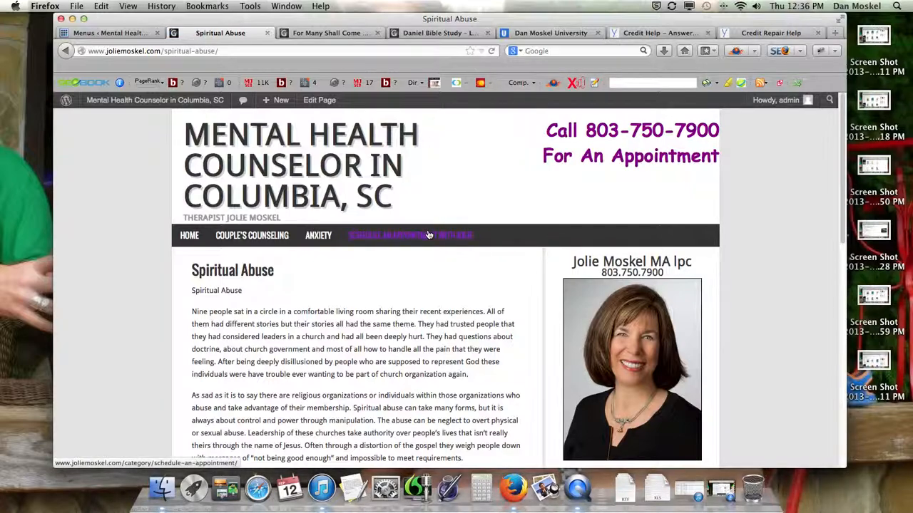
pyautogui.moveTo(256, 236)
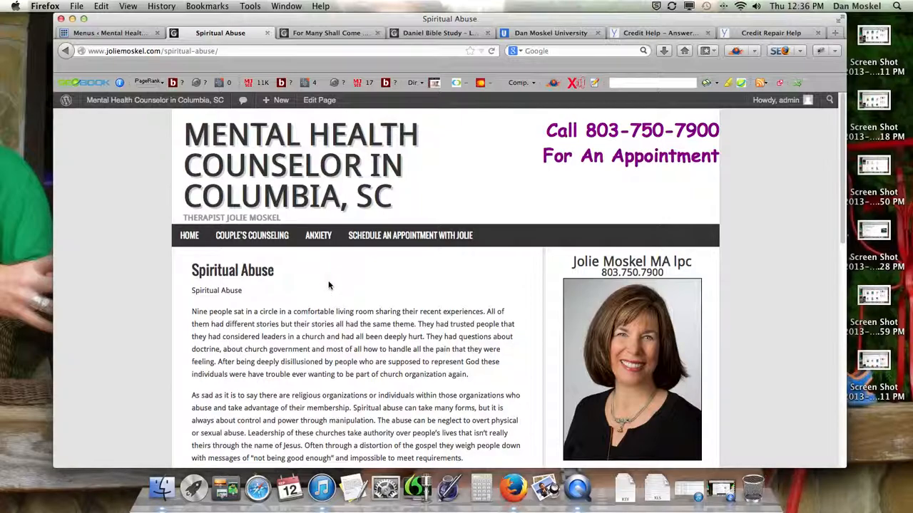
pyautogui.click(525, 35)
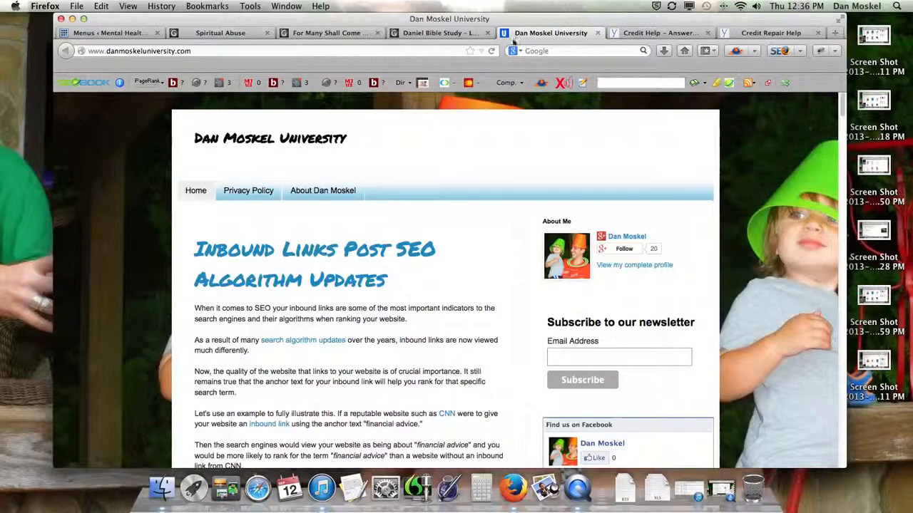
# Step: Return to the live Spiritual Abuse page and look over its navigation bar and content
pyautogui.click(205, 35)
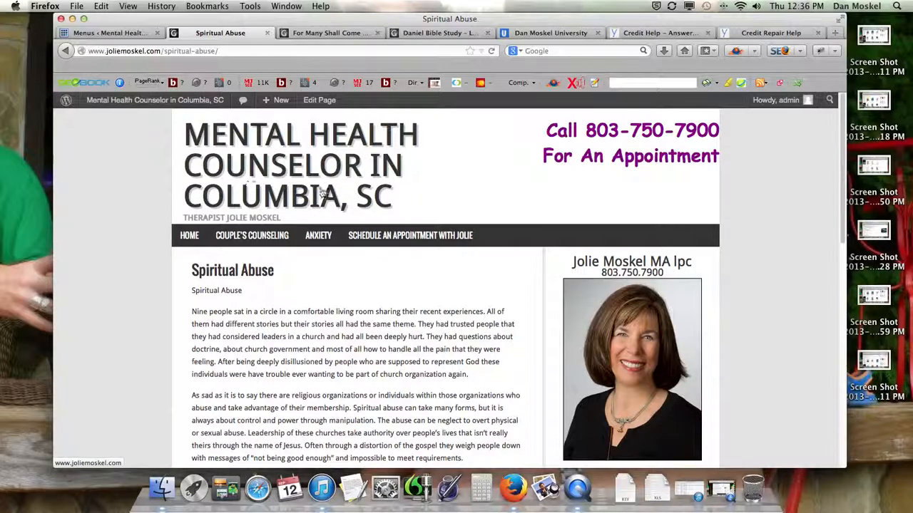
pyautogui.scroll(-10, 329, 200)
pyautogui.scroll(10, 330, 199)
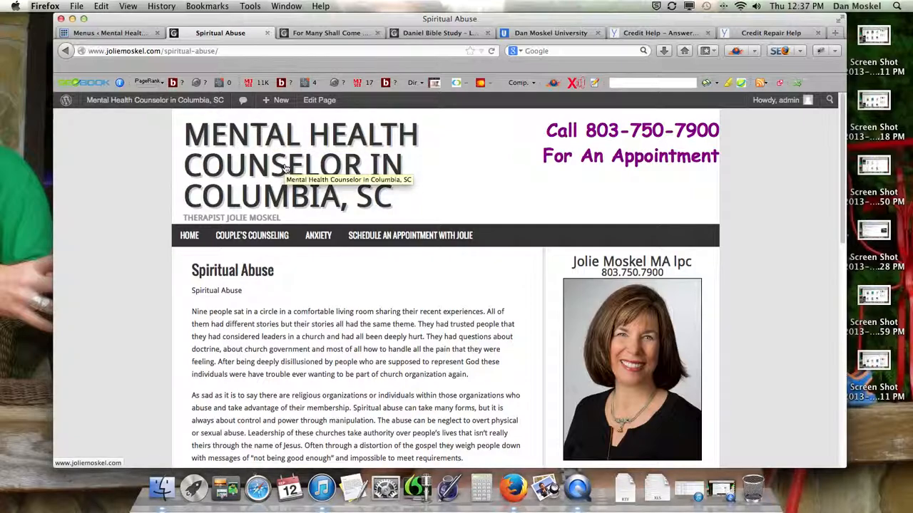
# Step: Close the For Many Shall Come in My Name page and reload the Daniel Bible Study - Lesson 4 page to check its navigation bar
pyautogui.click(324, 33)
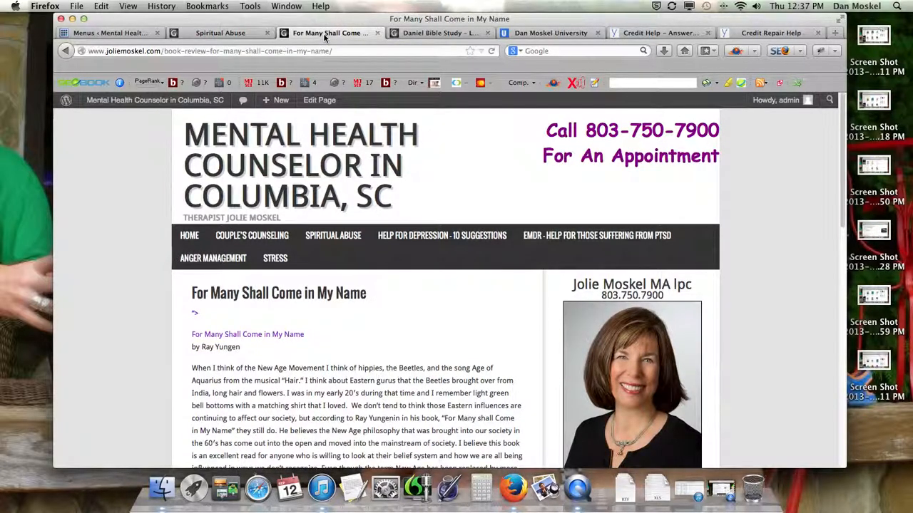
pyautogui.click(379, 33)
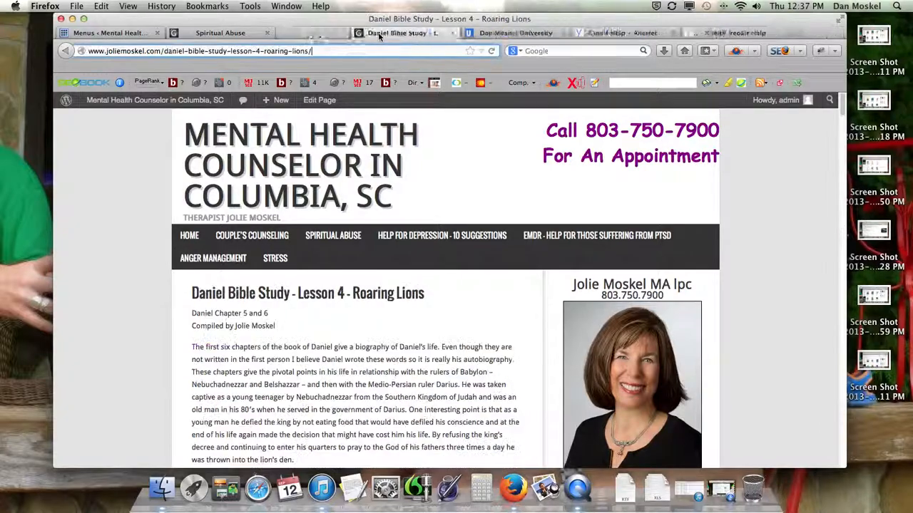
pyautogui.click(493, 51)
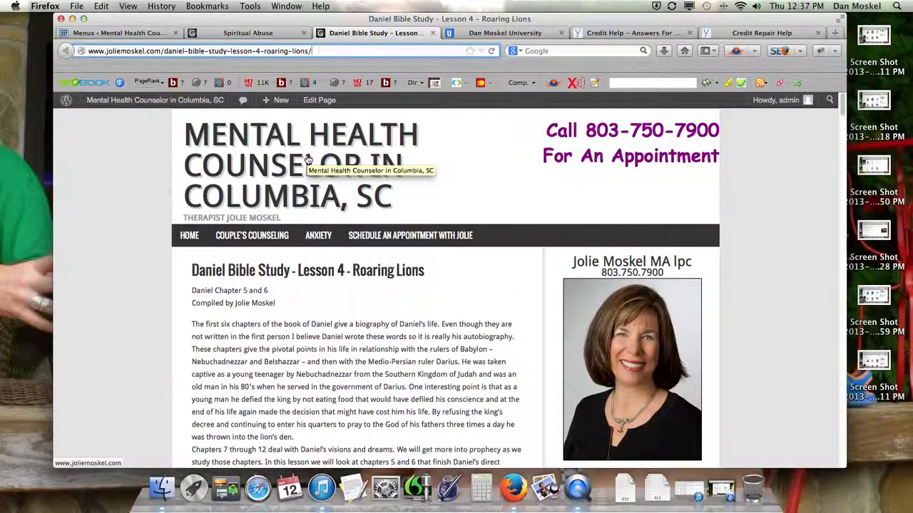
pyautogui.click(654, 5)
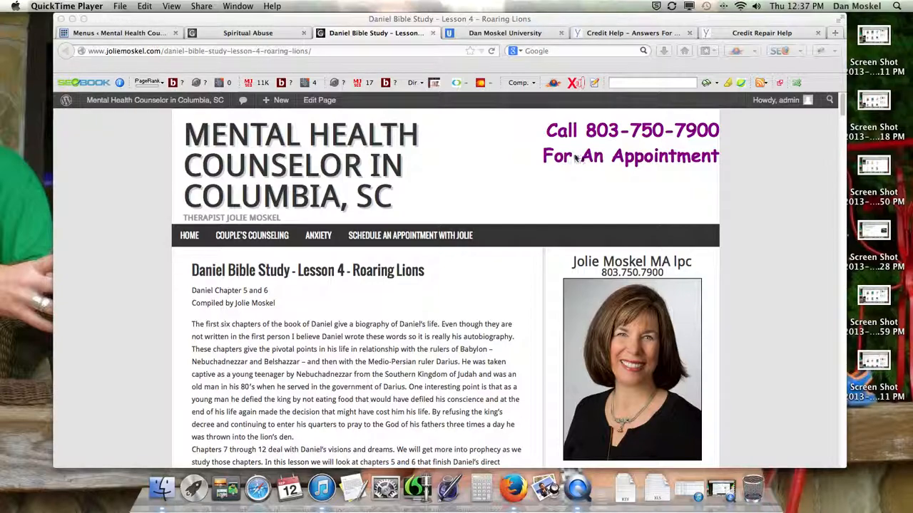
# Step: Switch to the university blog and look over its inbound links article, newsletter form and the sidebar's book listings
pyautogui.click(504, 32)
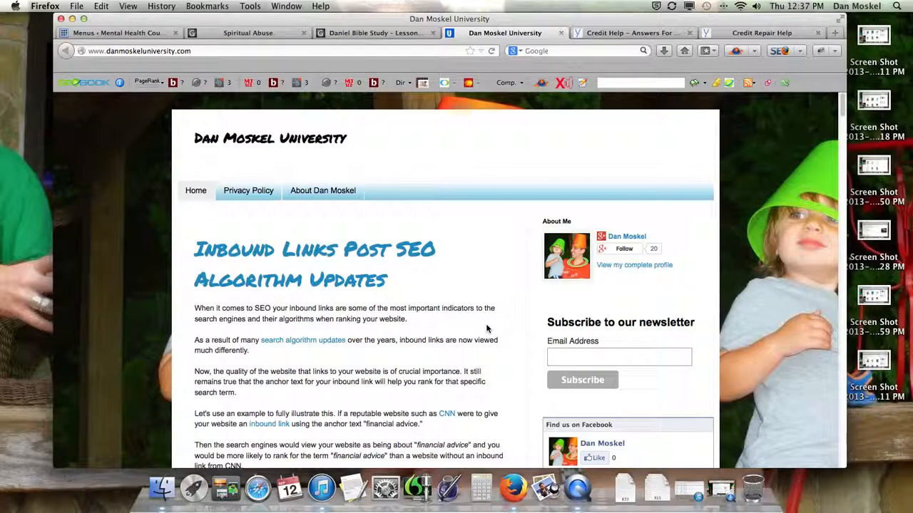
pyautogui.scroll(-10, 487, 322)
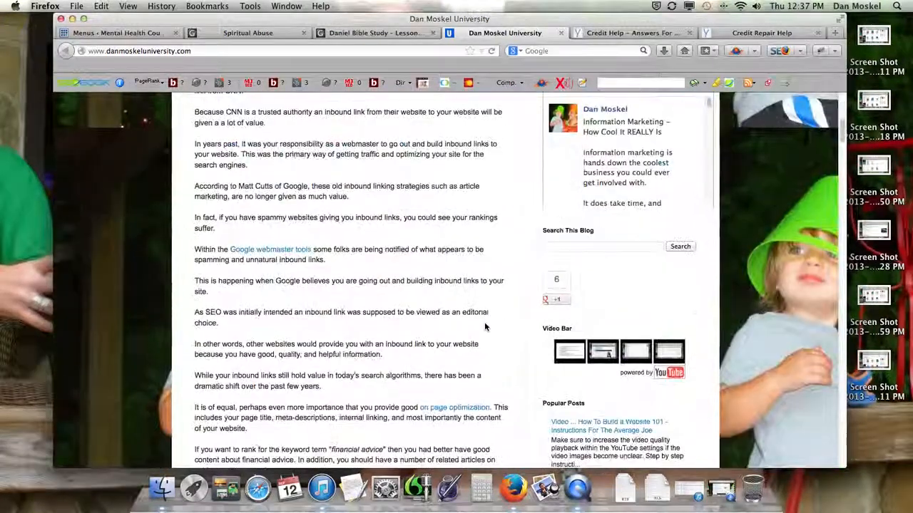
pyautogui.scroll(-10, 485, 327)
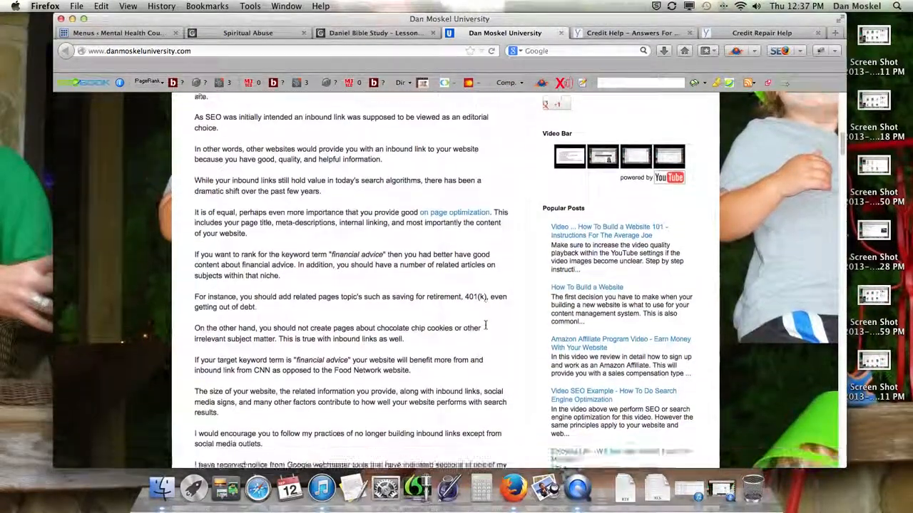
pyautogui.scroll(20, 486, 326)
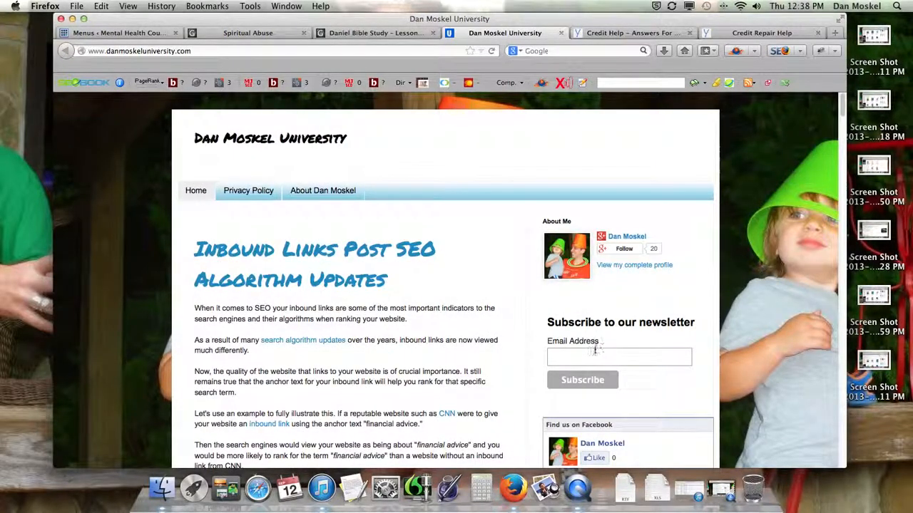
pyautogui.scroll(-20, 483, 342)
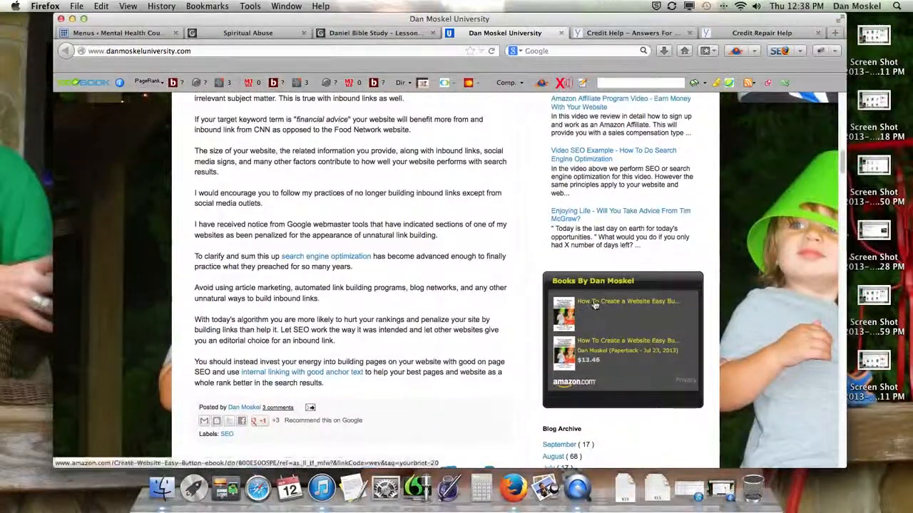
pyautogui.moveTo(595, 304)
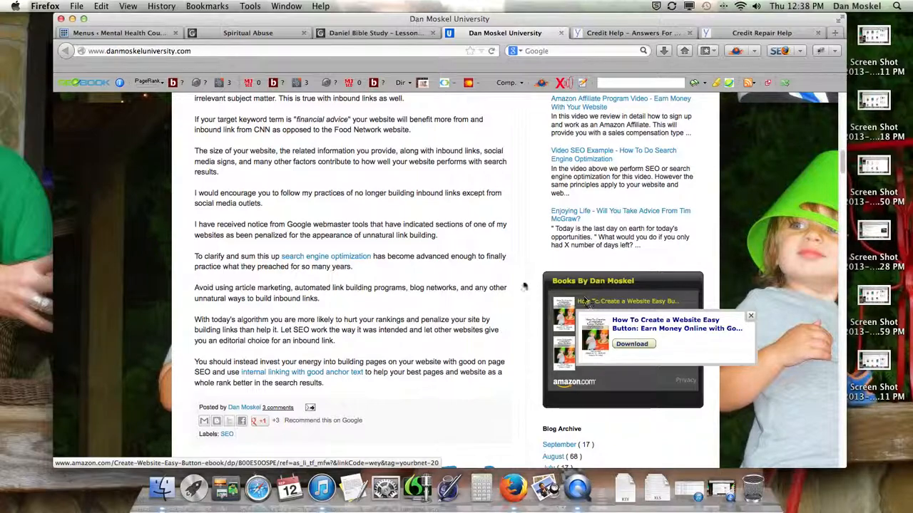
pyautogui.scroll(20, 485, 292)
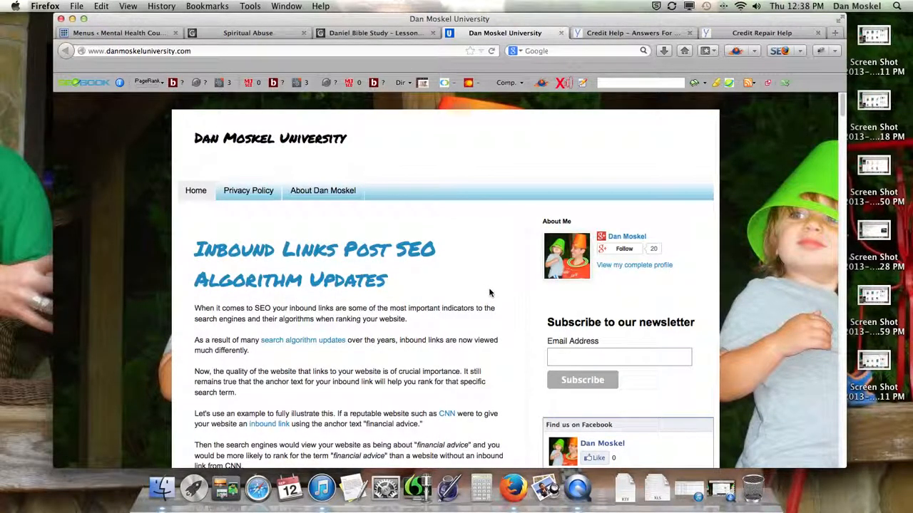